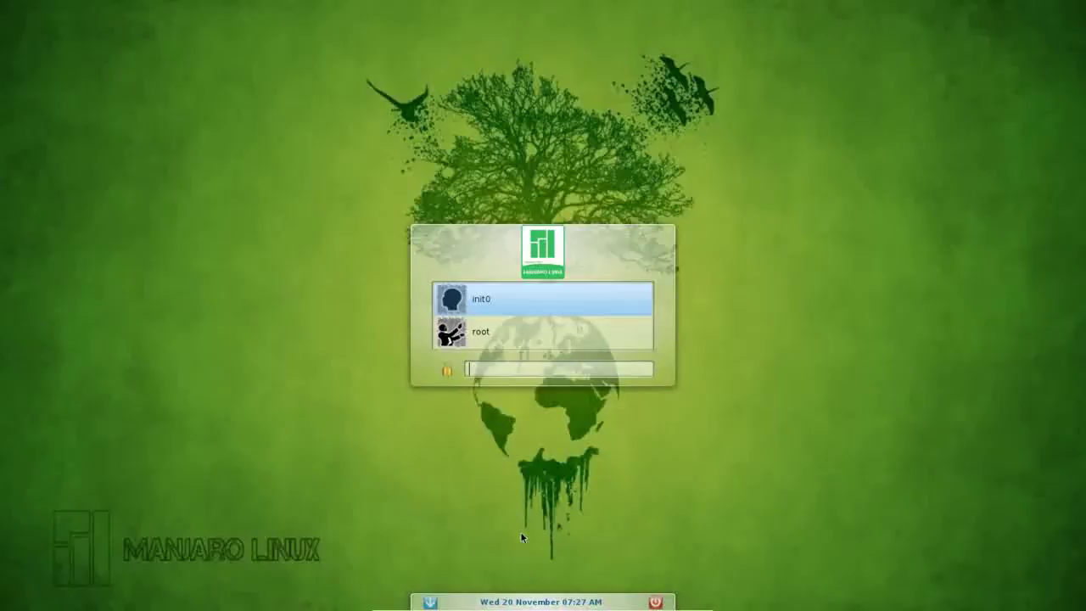
# Step: Choose the Razor Desktop session and log in to the init0 account by entering its password
pyautogui.click(430, 602)
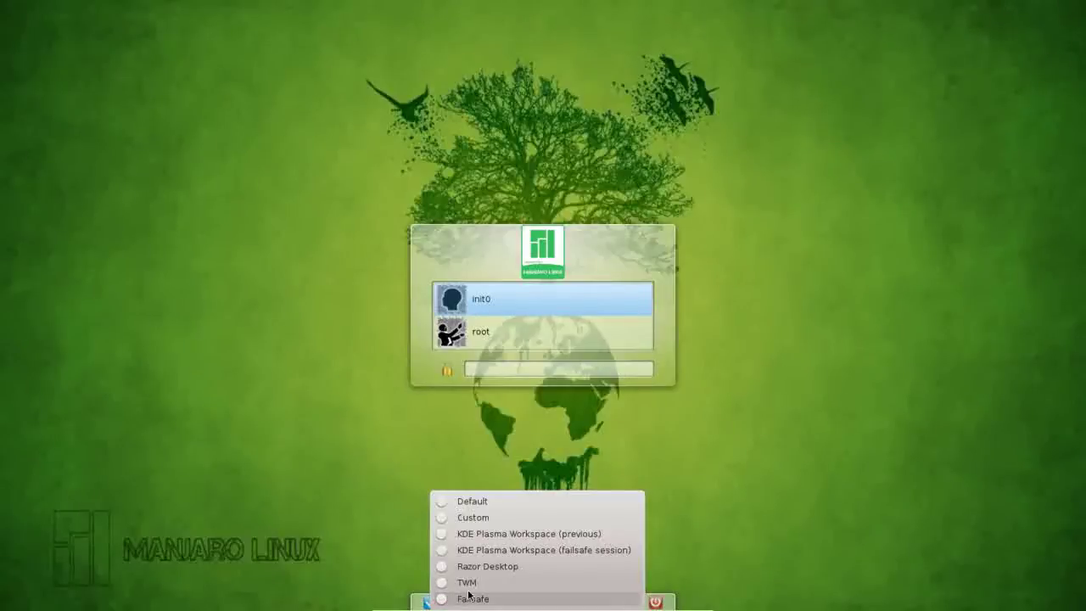
pyautogui.click(535, 566)
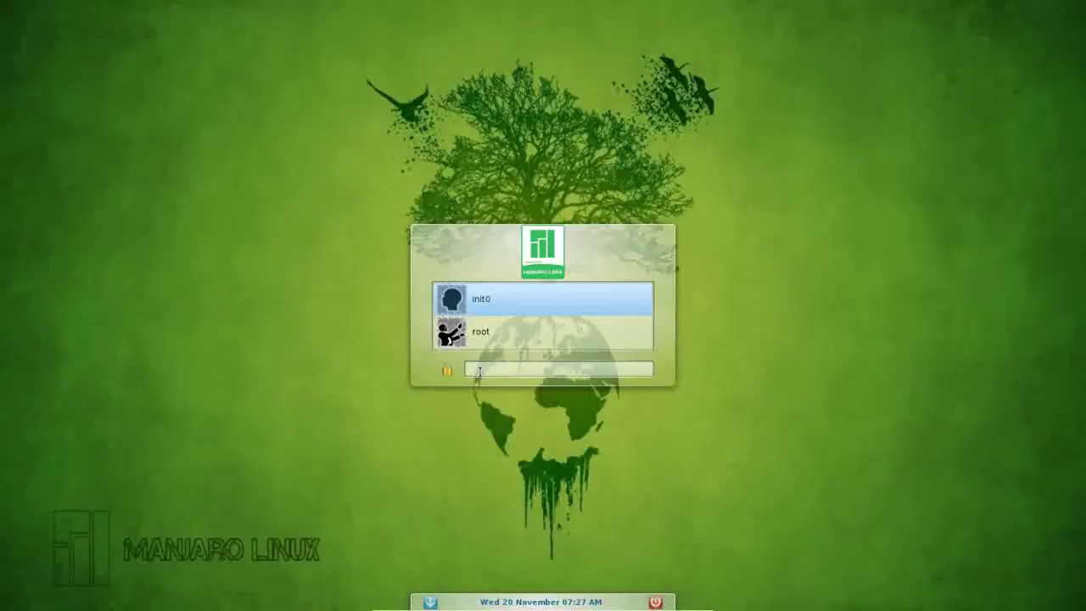
pyautogui.write('•••••••')
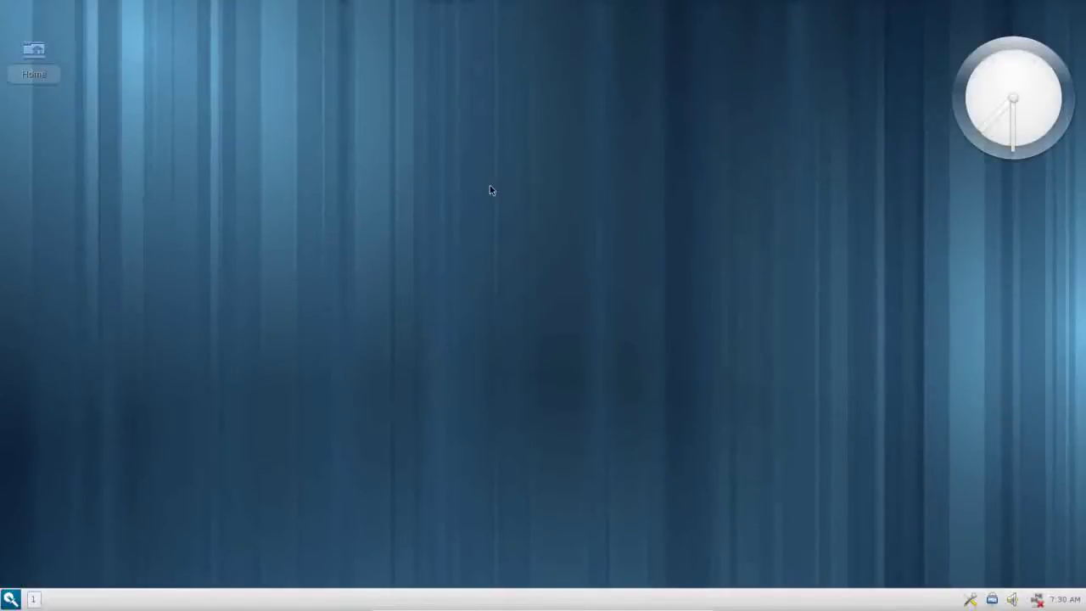
# Step: Examine the application categories and system entries offered on the desktop background and in the main application launcher
pyautogui.rightClick(421, 126)
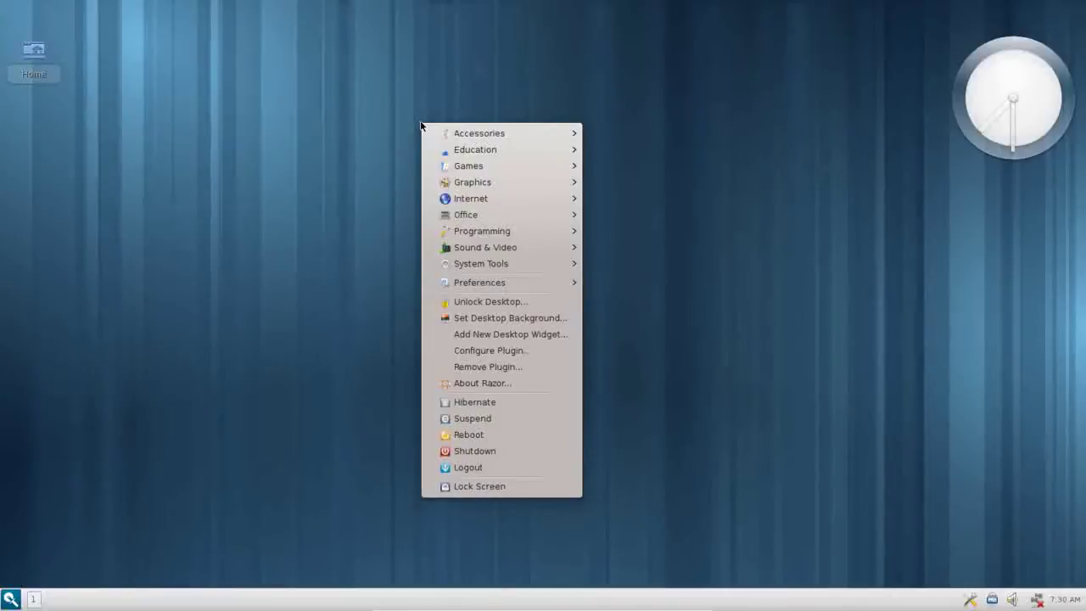
pyautogui.moveTo(440, 136)
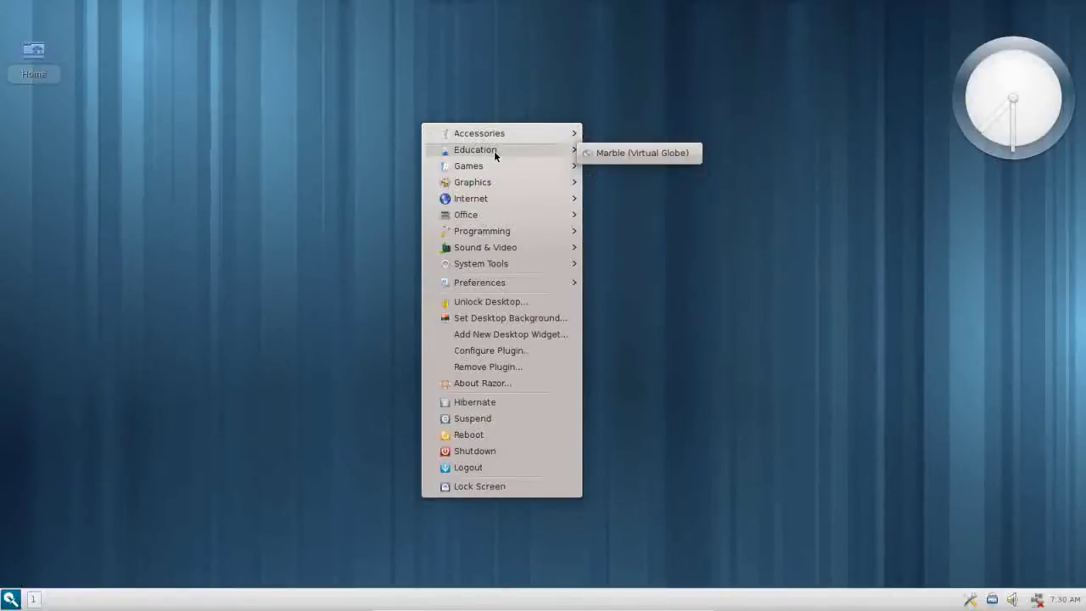
pyautogui.moveTo(493, 185)
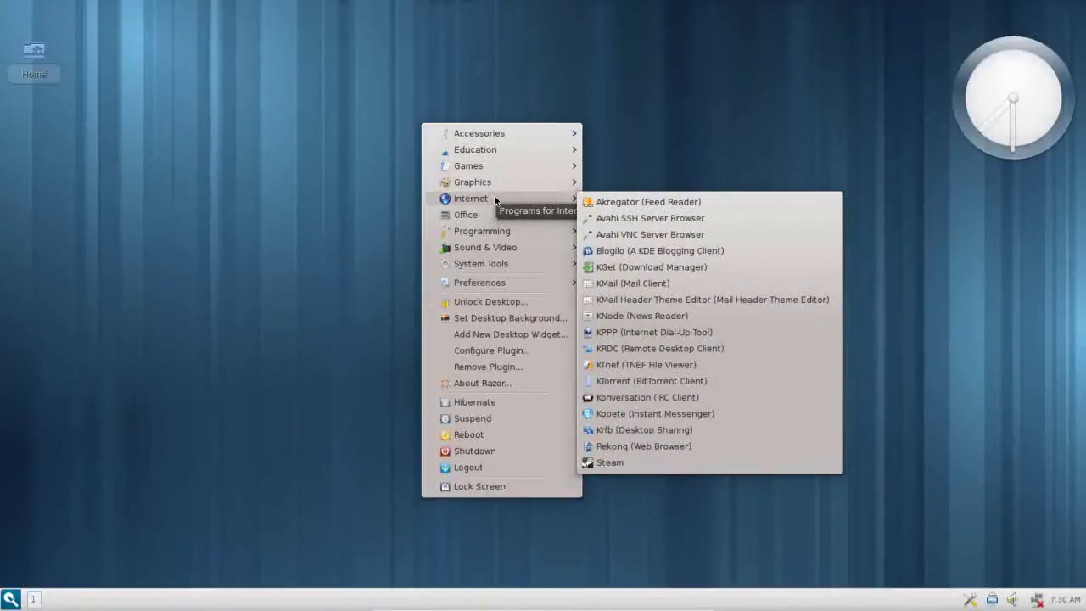
pyautogui.moveTo(495, 218)
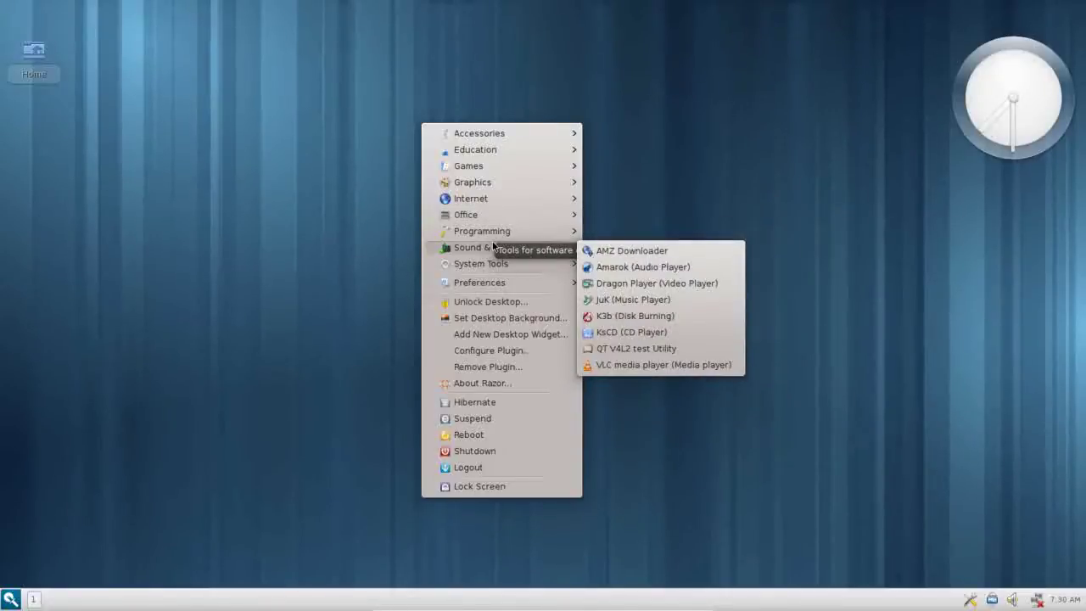
pyautogui.moveTo(486, 288)
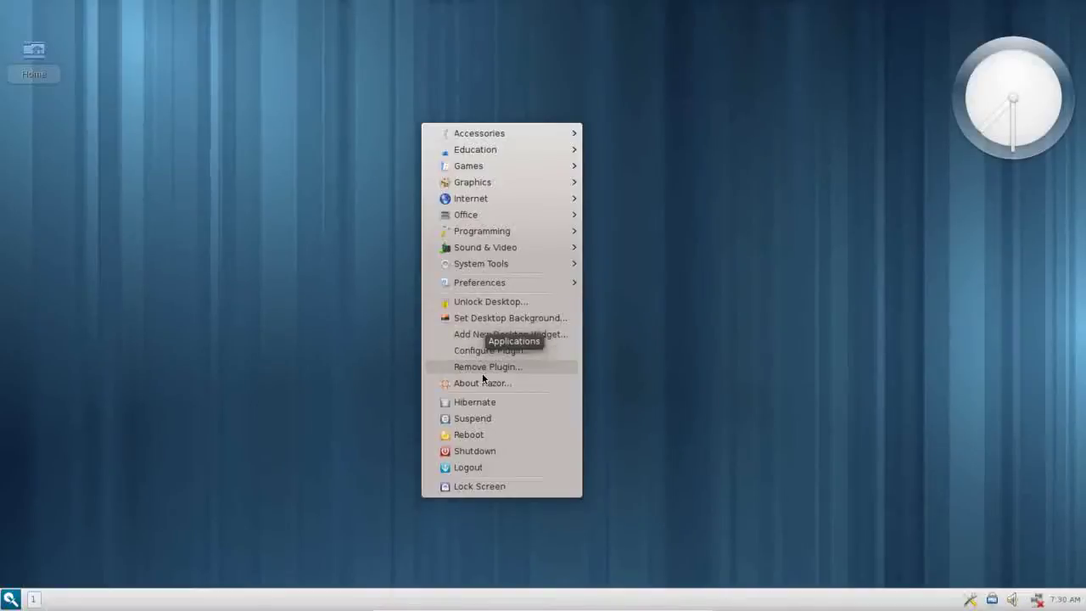
pyautogui.moveTo(515, 281)
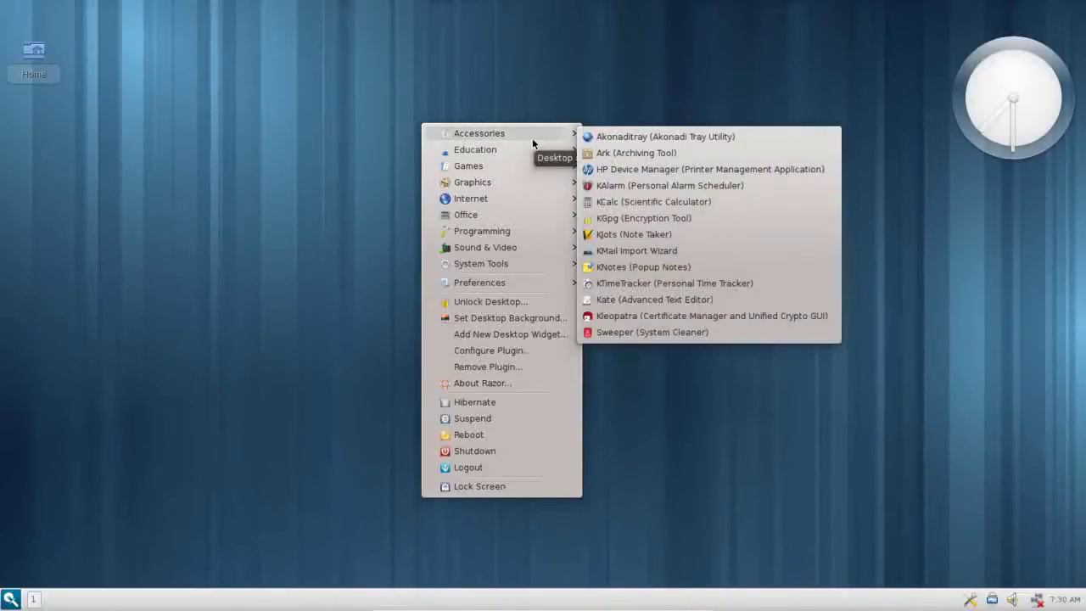
pyautogui.click(224, 205)
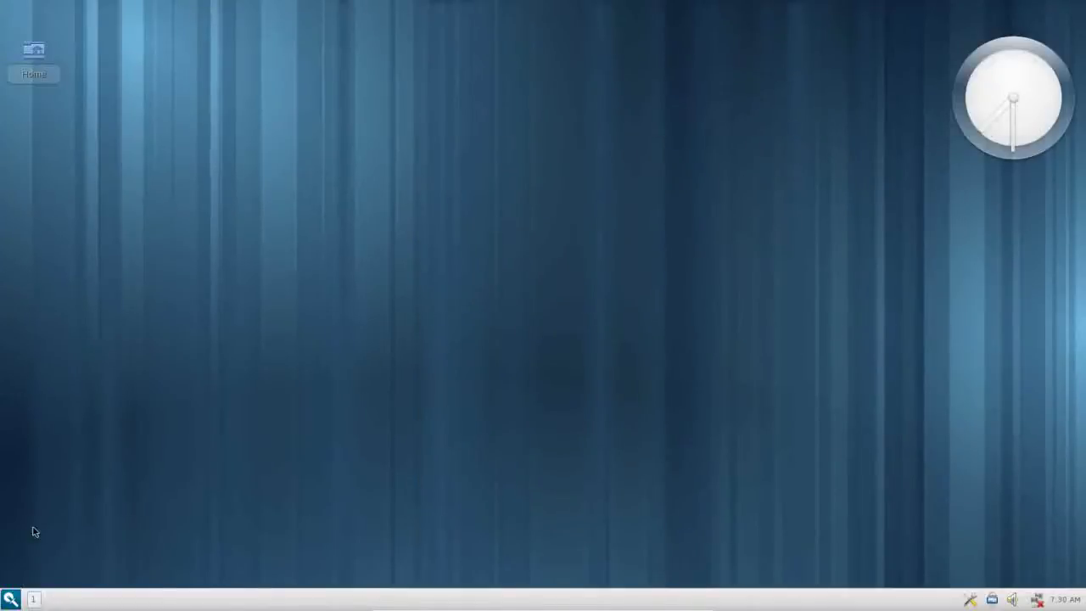
pyautogui.click(11, 600)
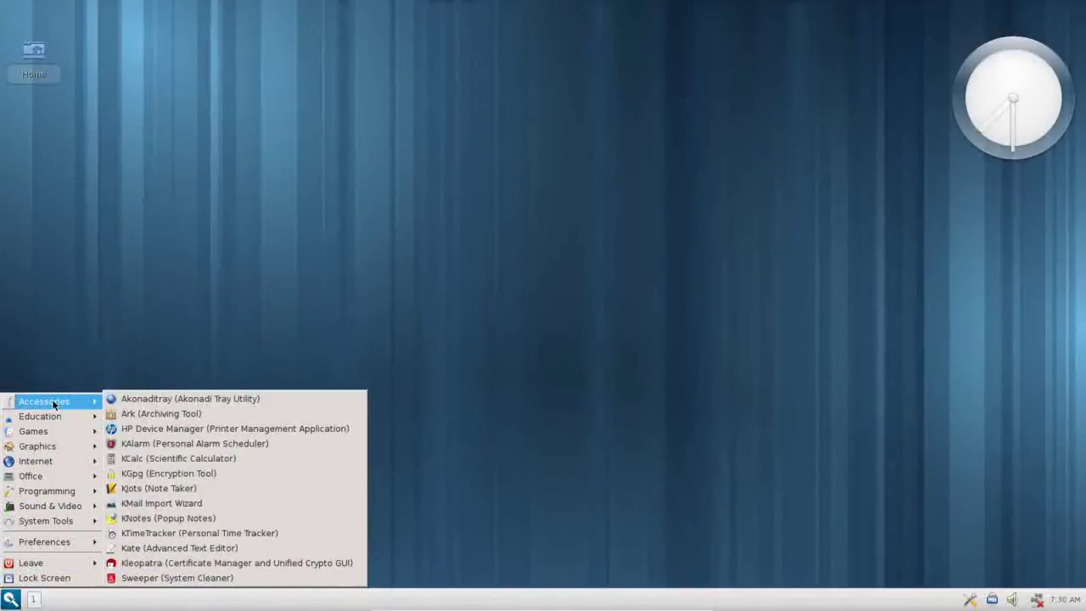
pyautogui.moveTo(52, 433)
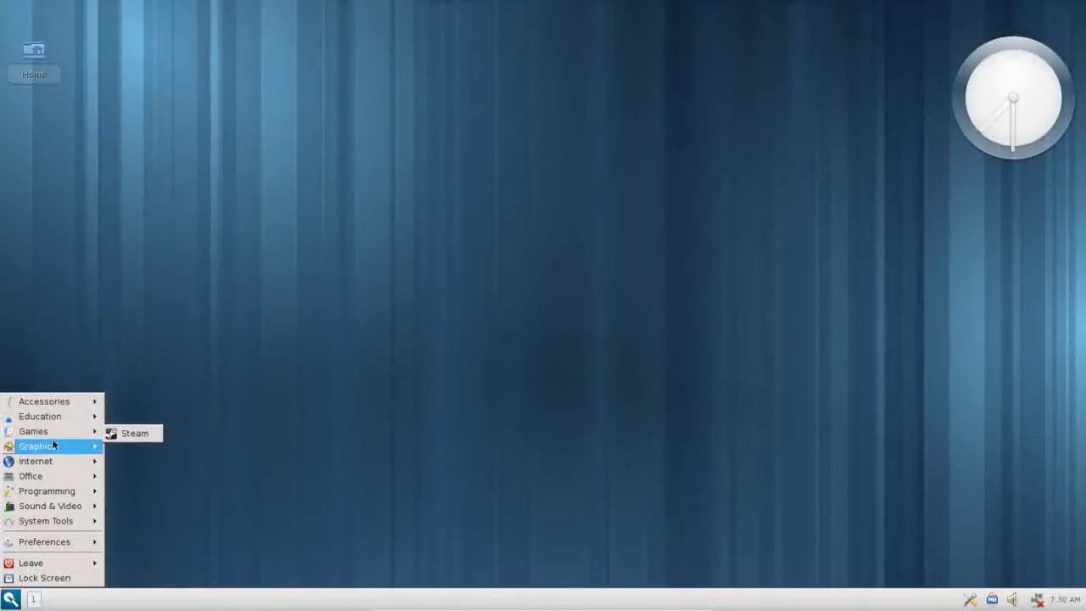
pyautogui.moveTo(49, 464)
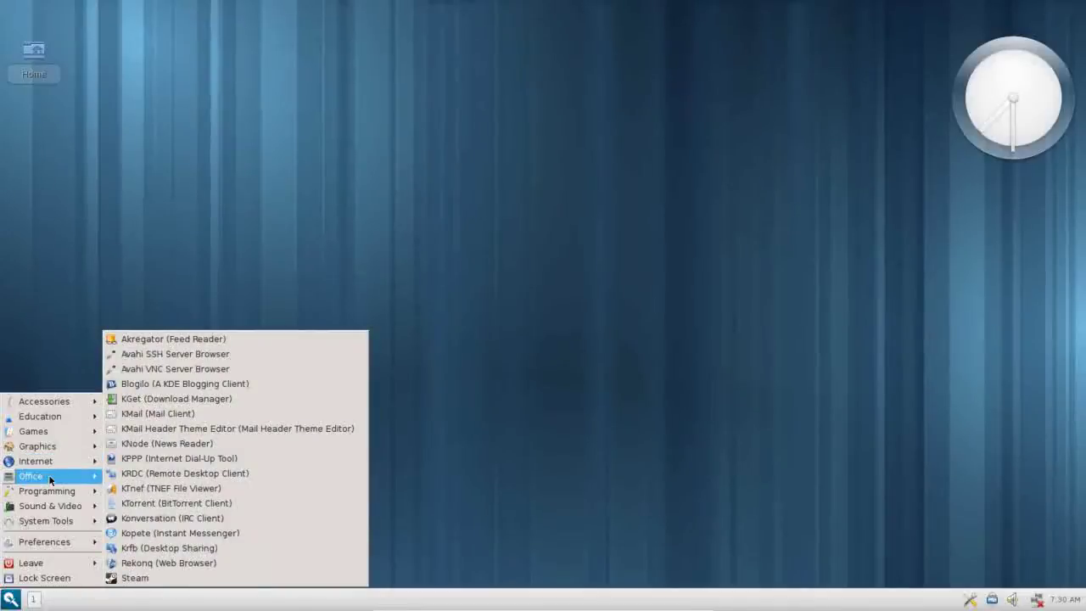
pyautogui.moveTo(48, 517)
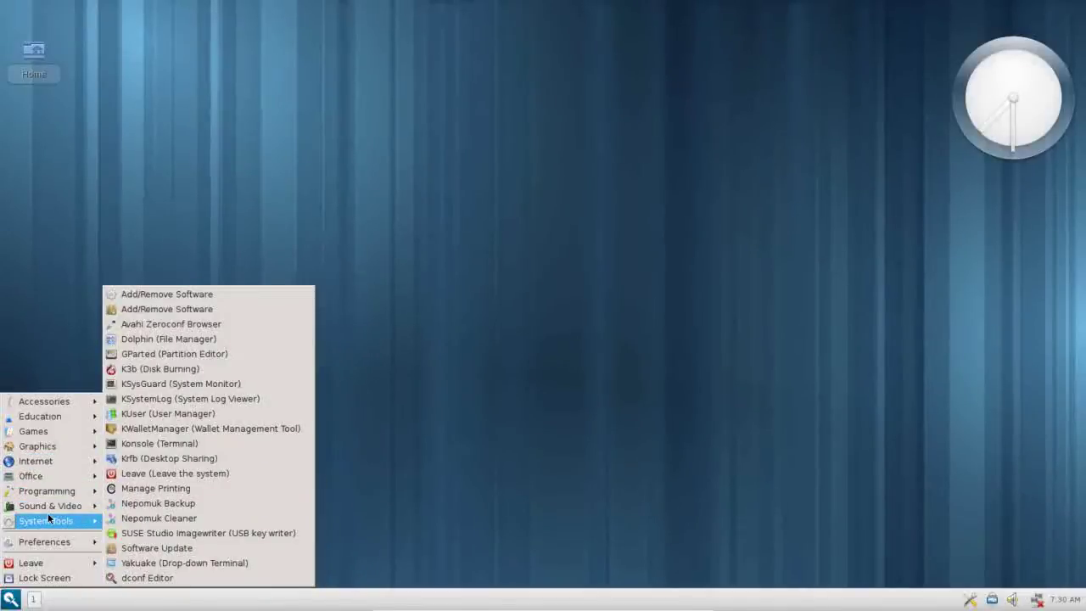
pyautogui.click(60, 310)
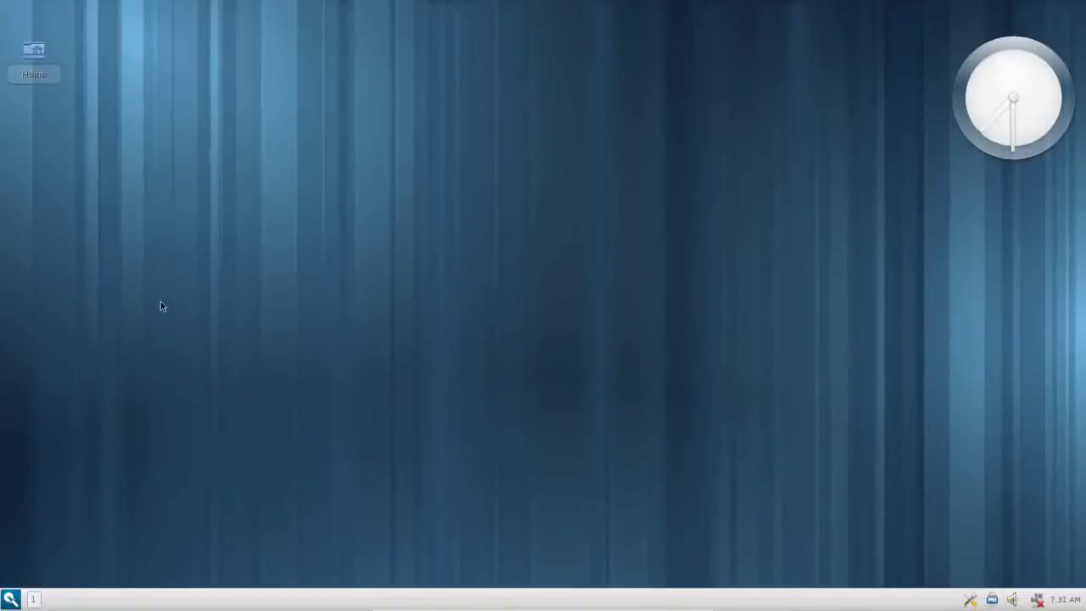
# Step: Unlock the desktop and move the analog clock widget to the lower-right corner of the desktop, just above the taskbar
pyautogui.rightClick(552, 193)
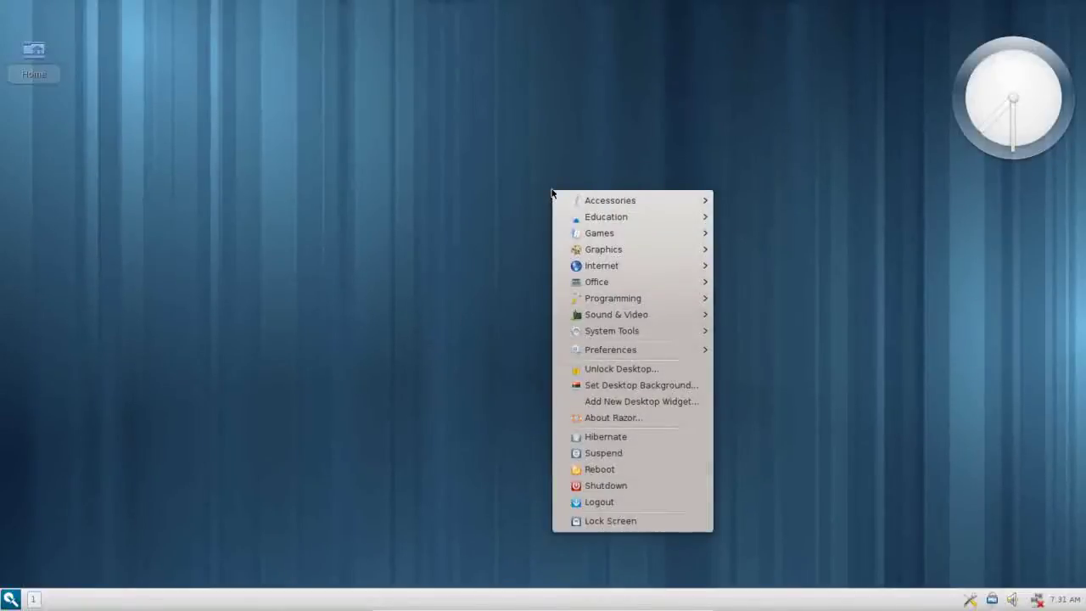
pyautogui.click(601, 371)
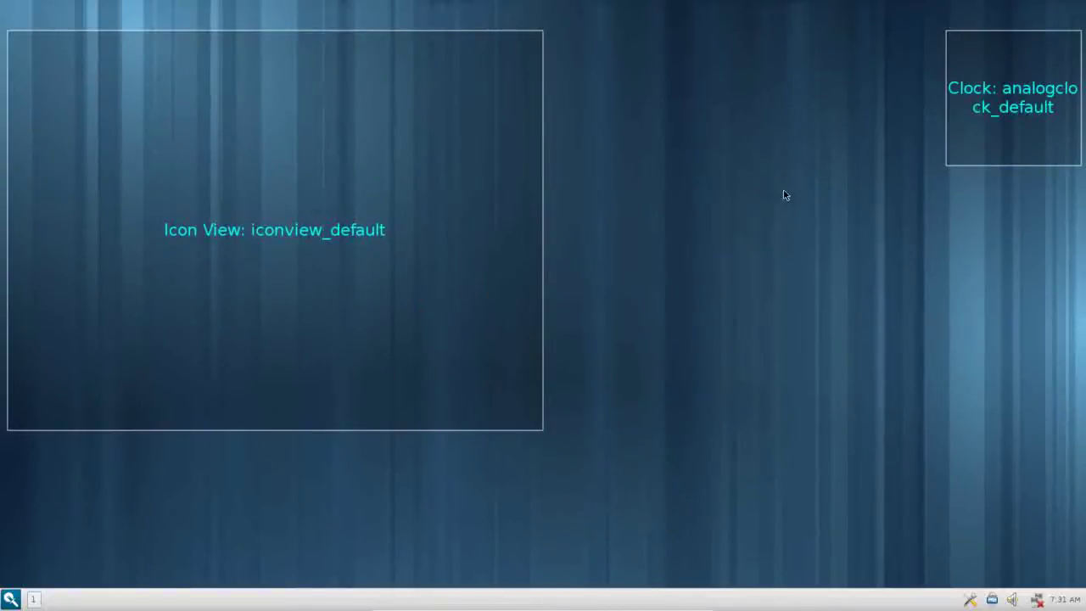
pyautogui.moveTo(1013, 90)
pyautogui.mouseDown()
pyautogui.moveTo(978, 293)
pyautogui.moveTo(989, 468)
pyautogui.moveTo(1011, 499)
pyautogui.mouseUp()
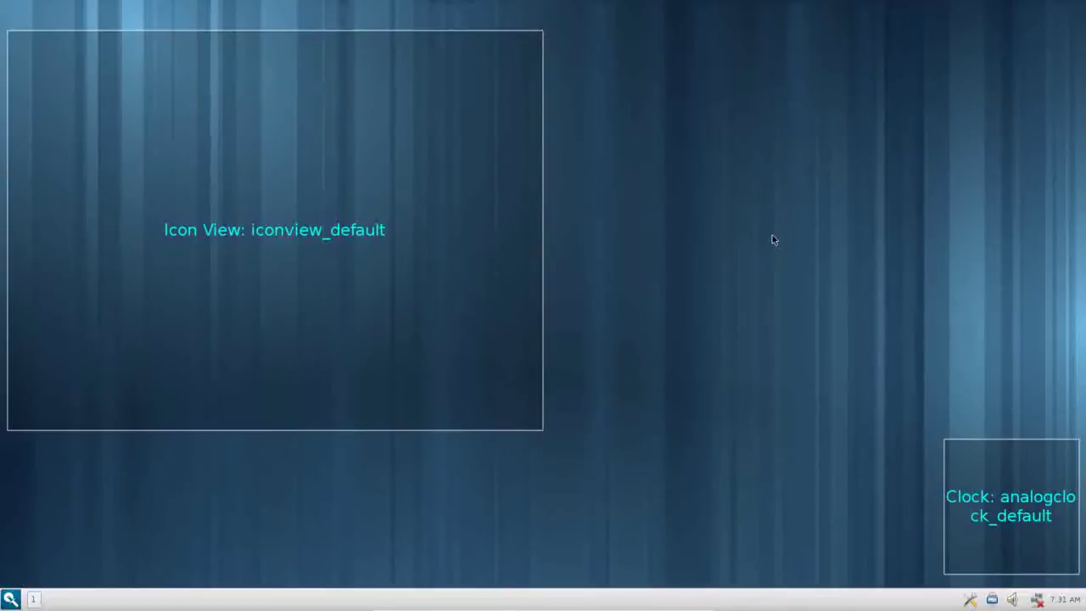
# Step: Look through the desktop widgets available to add, close the list without adding any, and lock the desktop
pyautogui.rightClick(719, 3)
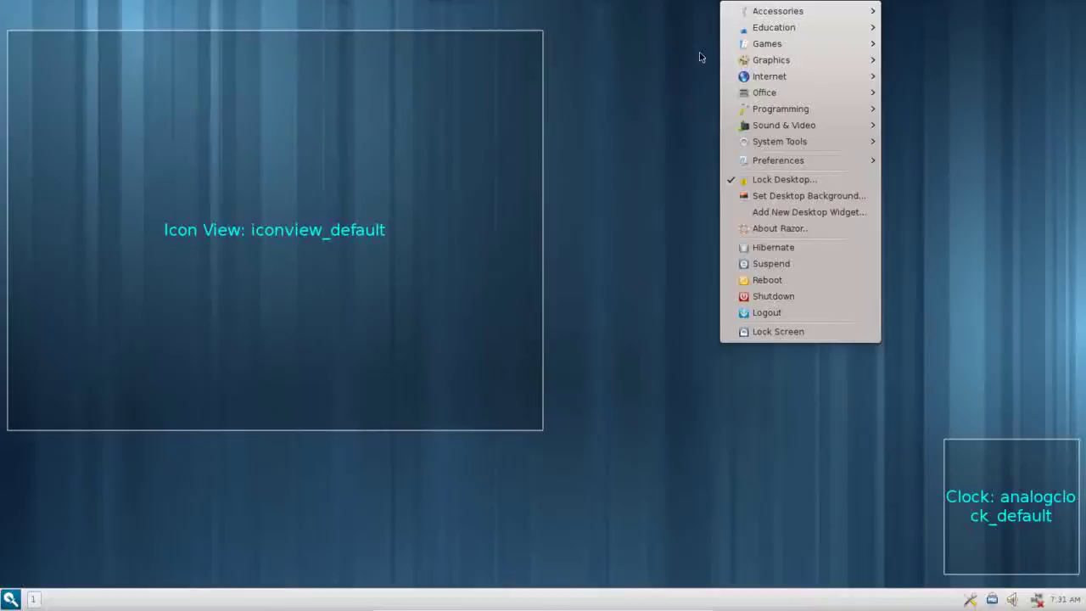
pyautogui.click(750, 217)
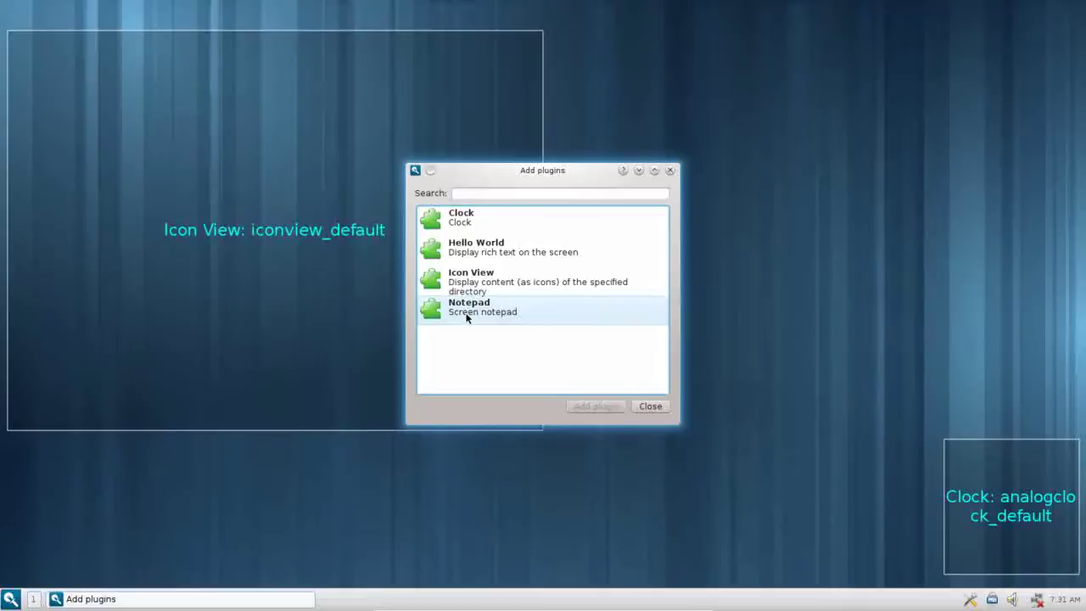
pyautogui.click(650, 408)
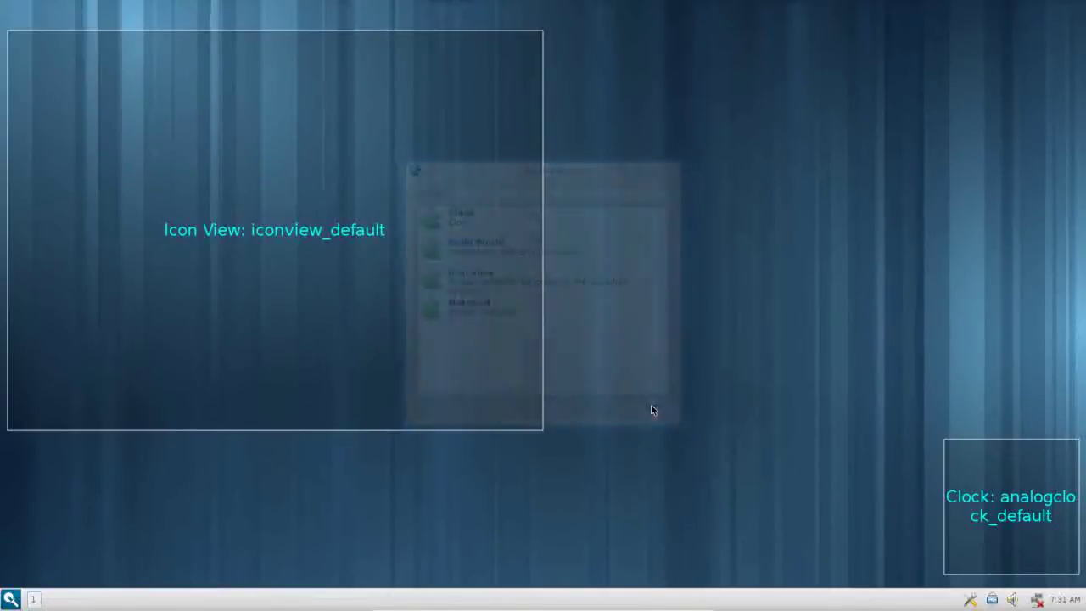
pyautogui.rightClick(701, 226)
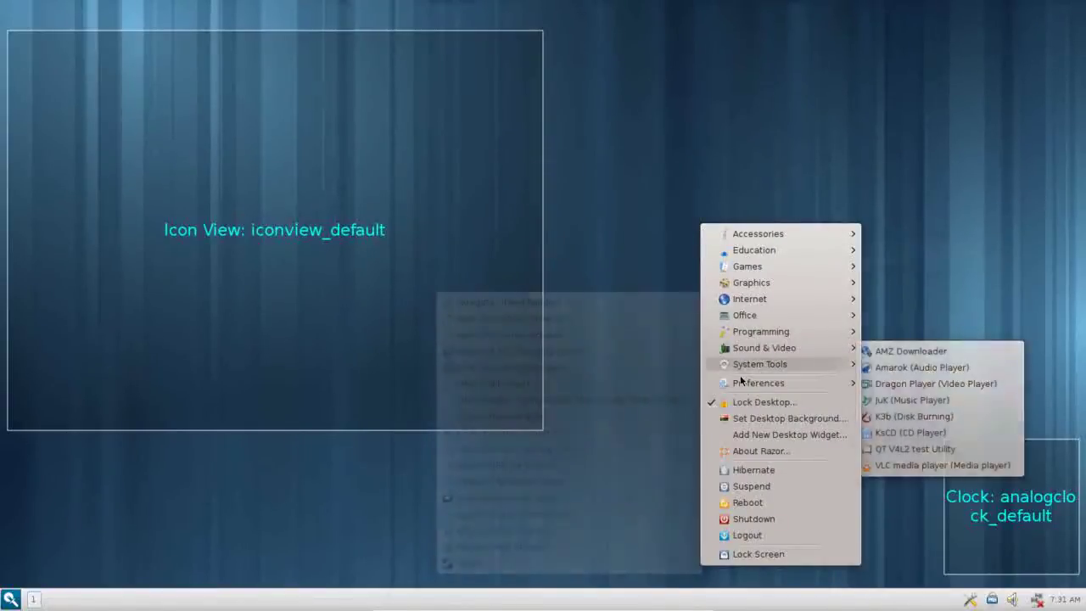
pyautogui.click(741, 402)
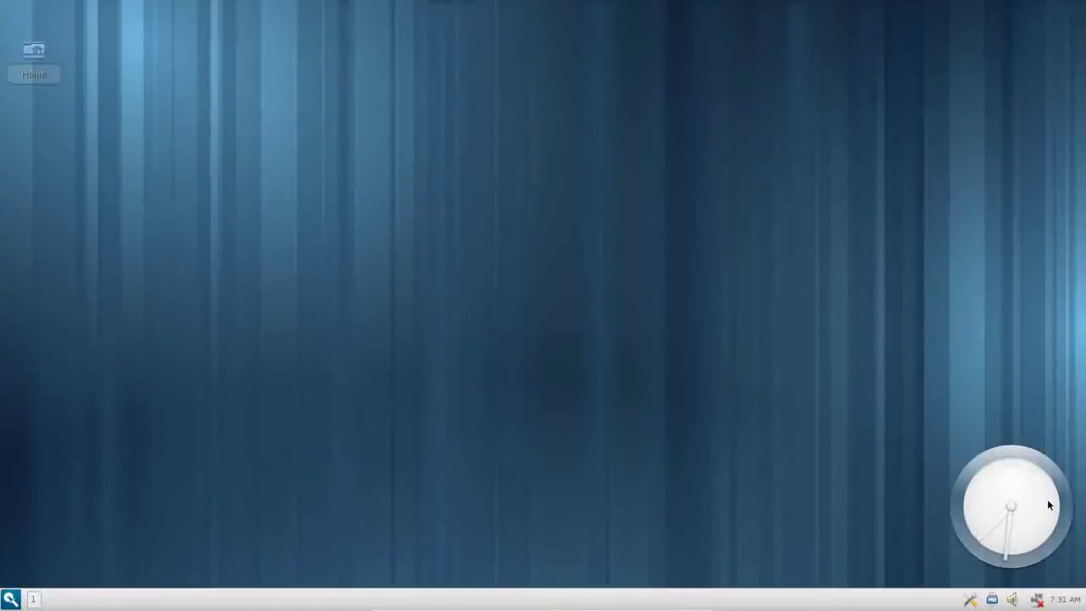
# Step: Open the Home folder from the desktop to view it in Dolphin, and close both file manager windows
pyautogui.doubleClick(30, 68)
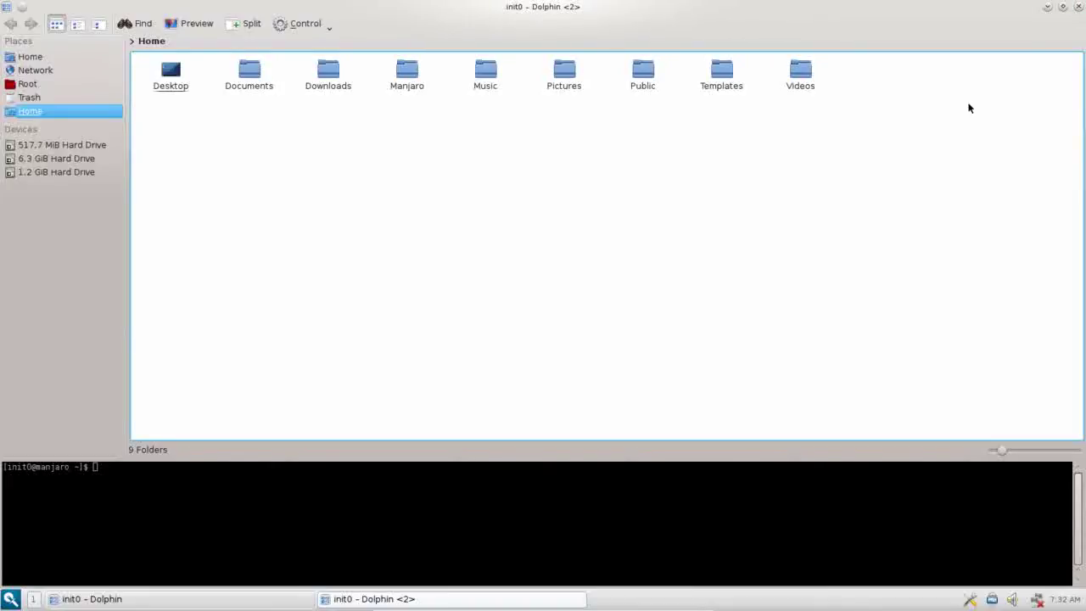
pyautogui.click(1079, 7)
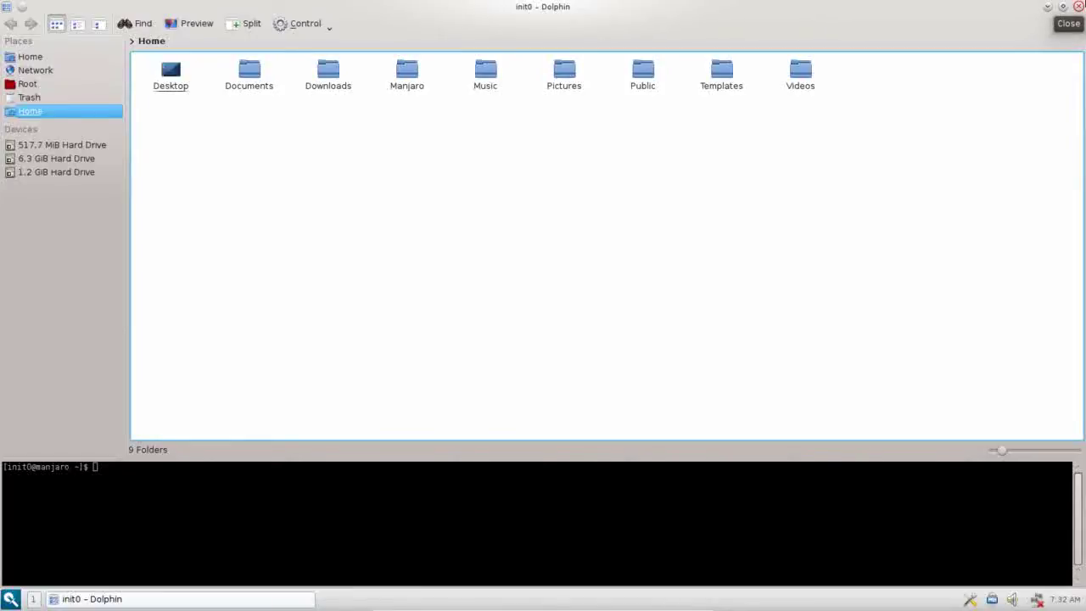
pyautogui.click(1078, 7)
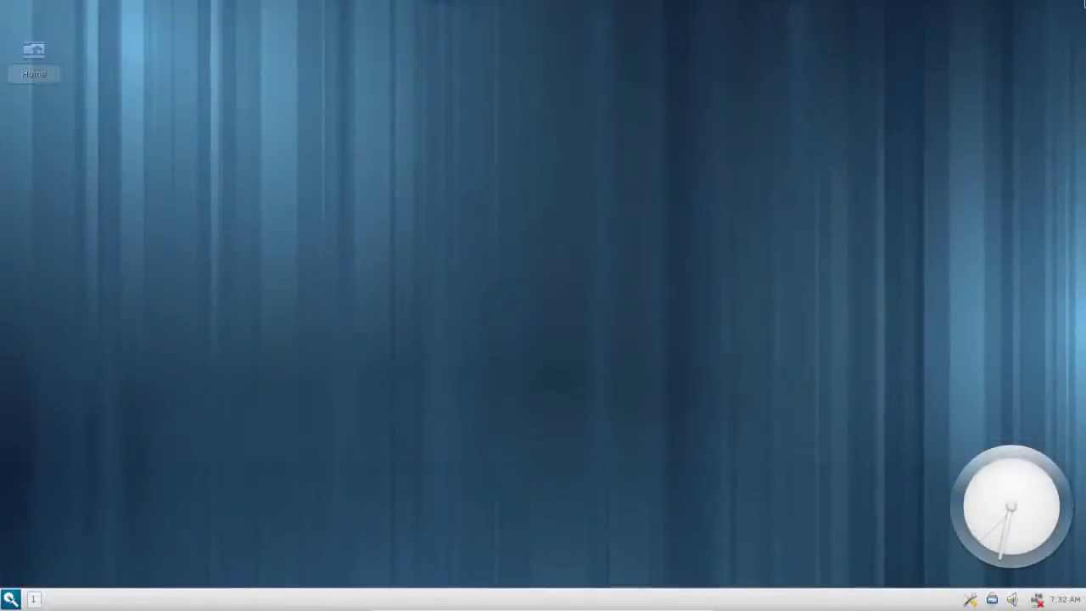
pyautogui.rightClick(585, 170)
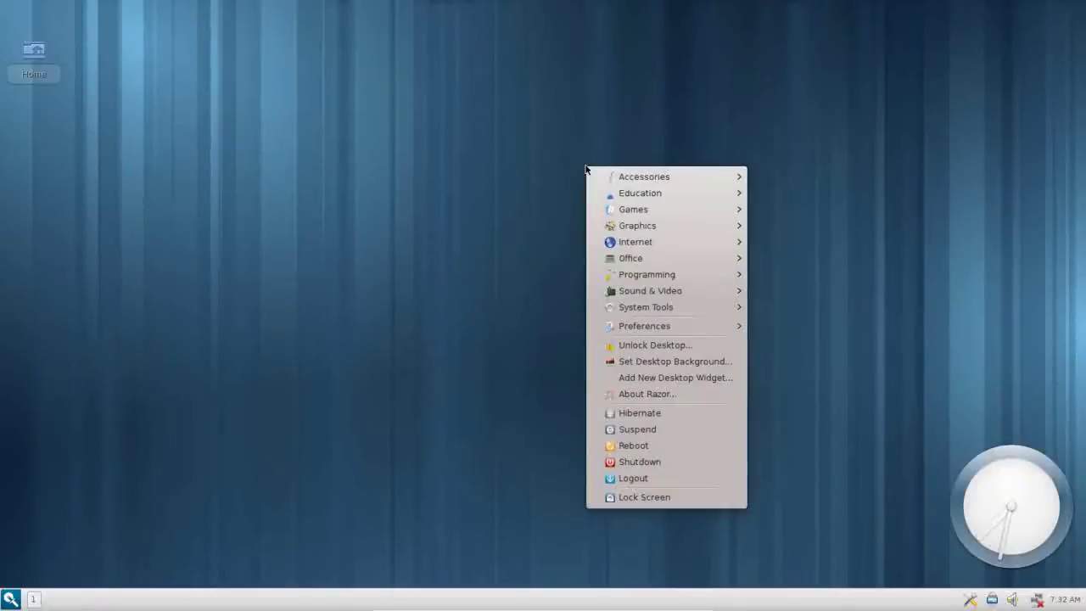
pyautogui.click(452, 201)
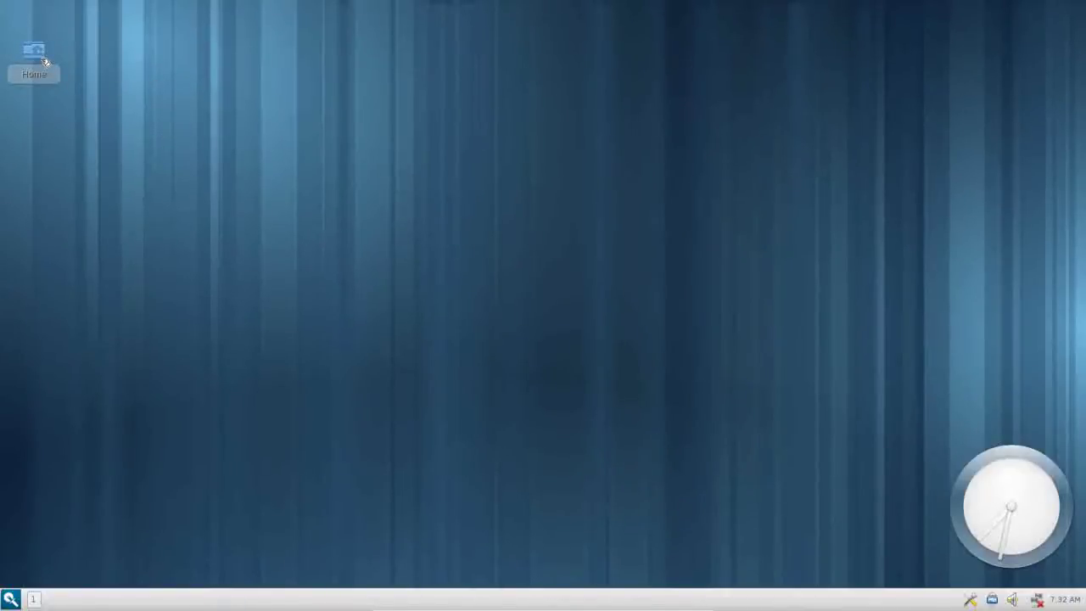
# Step: Launch two windows of the Kate advanced text editor from the Accessories applications
pyautogui.click(12, 599)
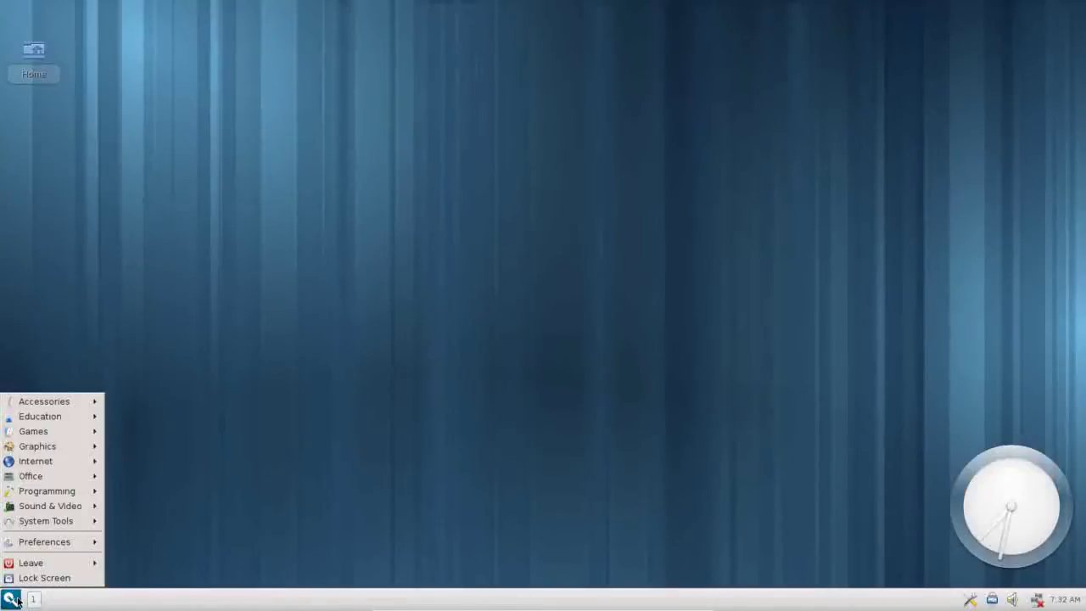
pyautogui.moveTo(82, 430)
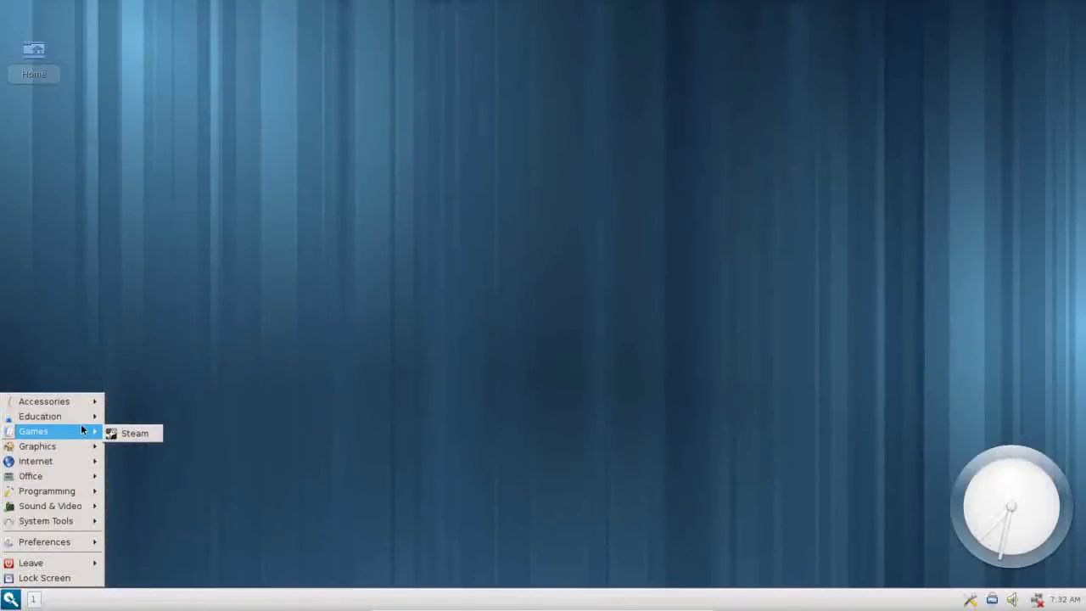
pyautogui.moveTo(77, 408)
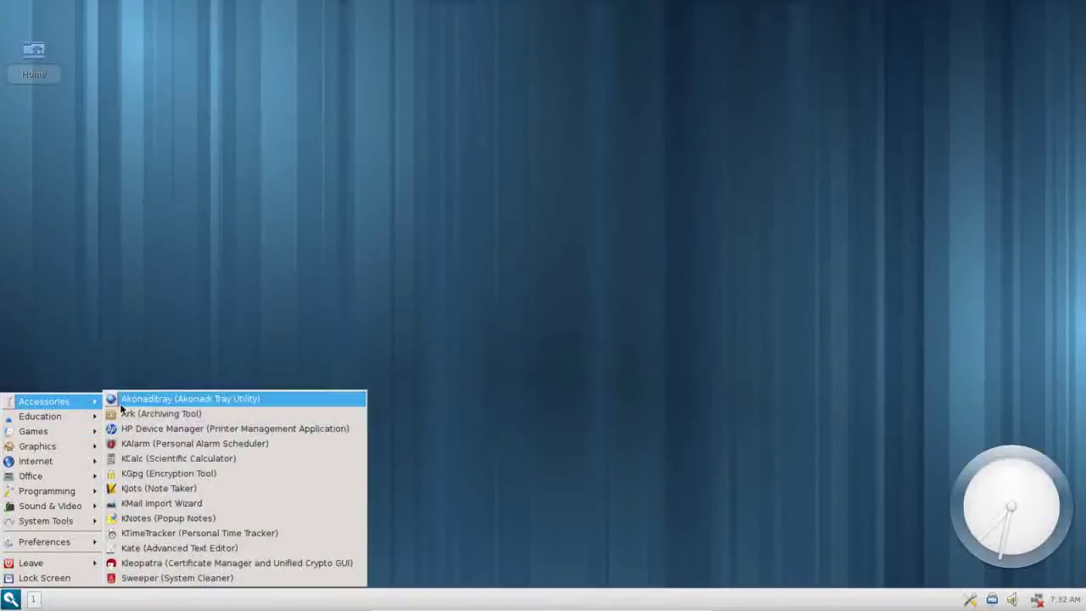
pyautogui.click(129, 548)
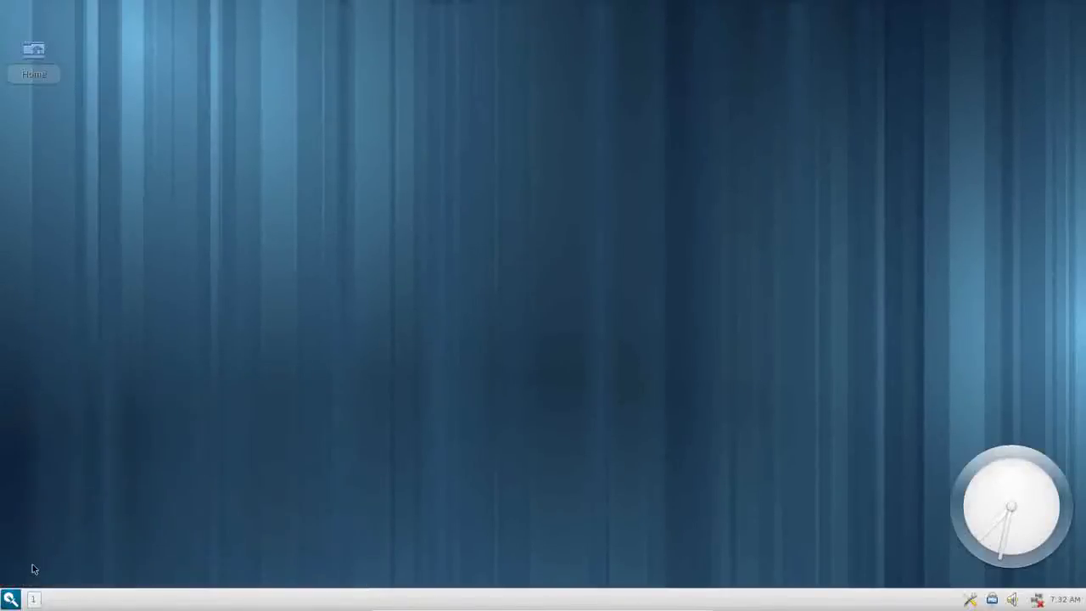
pyautogui.click(10, 598)
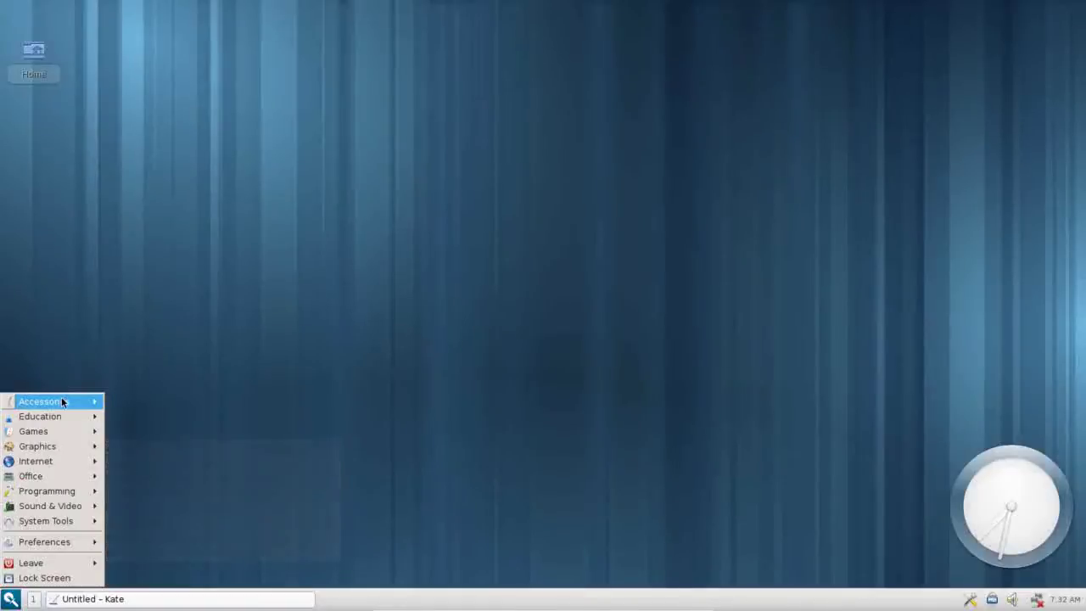
pyautogui.moveTo(61, 400)
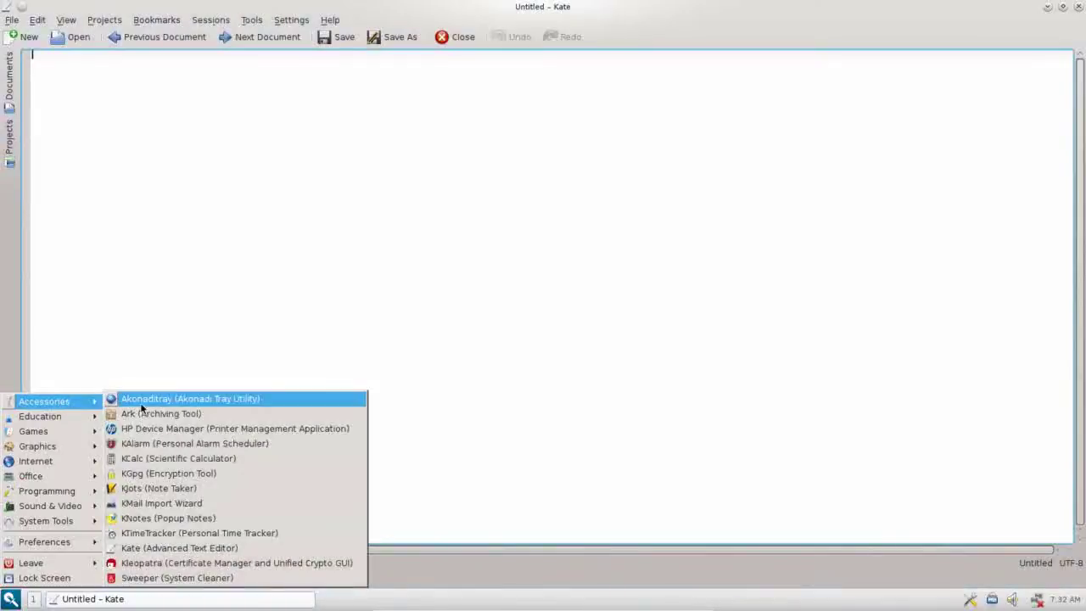
pyautogui.click(158, 549)
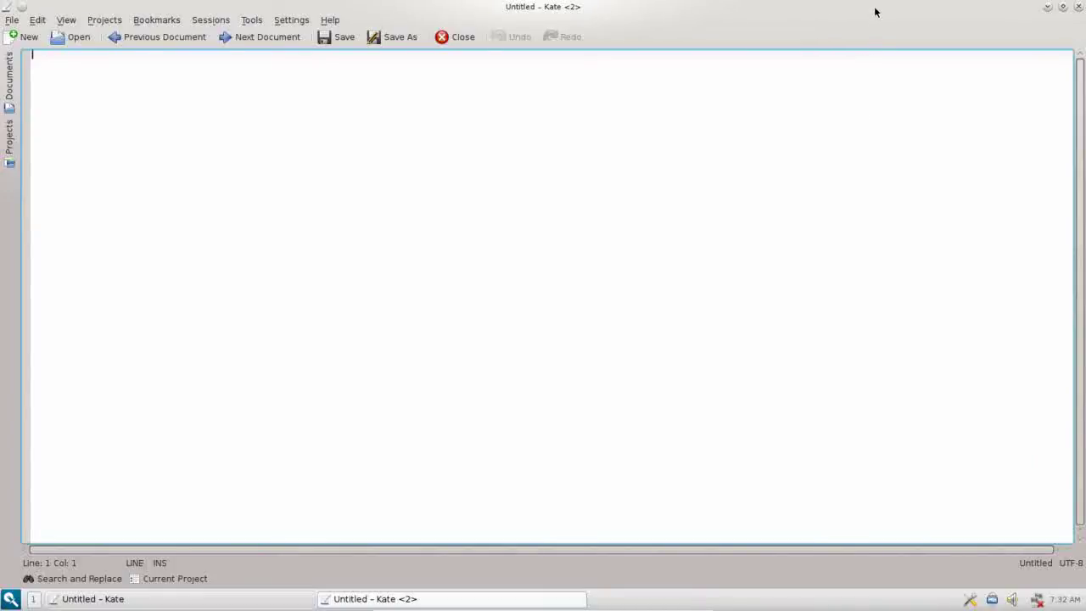
# Step: Attach the second Kate window as a tab to the first Kate window and switch back and forth between the two tabs
pyautogui.moveTo(876, 12); pyautogui.dragTo(867, 118)
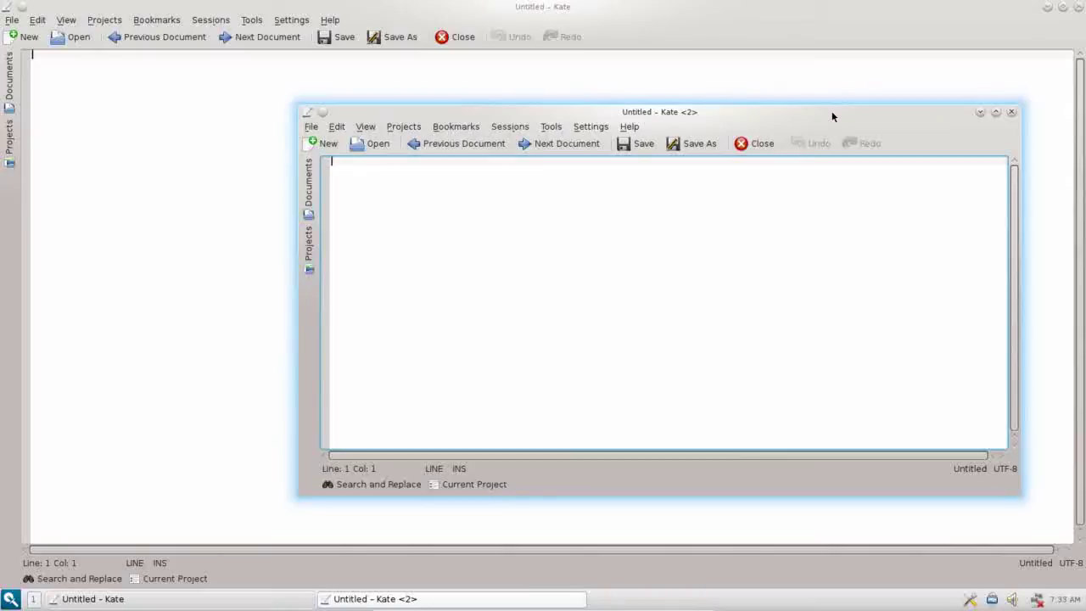
pyautogui.rightClick(833, 116)
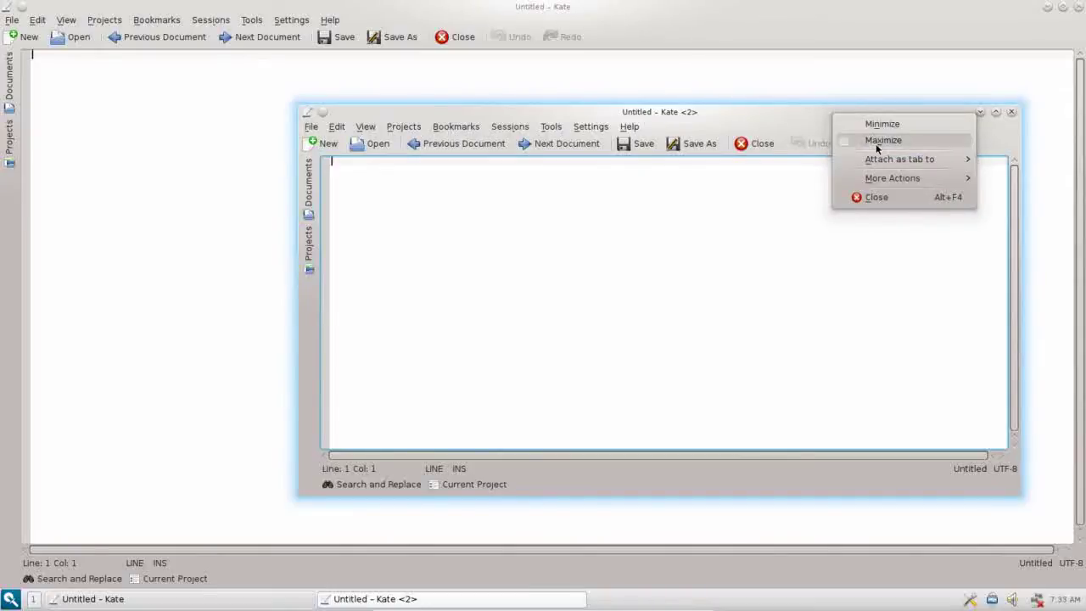
pyautogui.moveTo(879, 160)
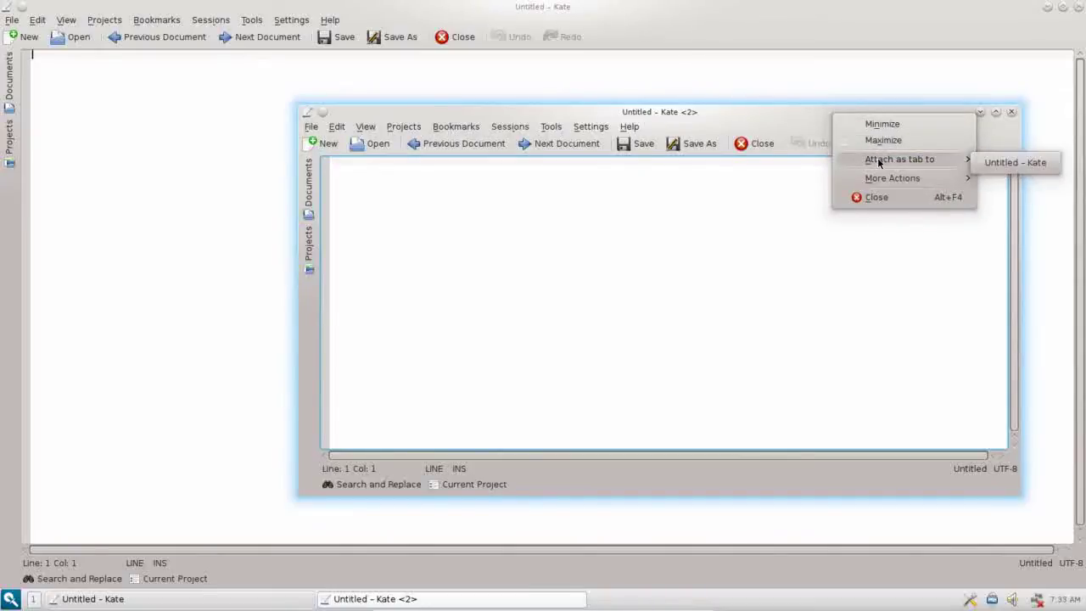
pyautogui.click(991, 161)
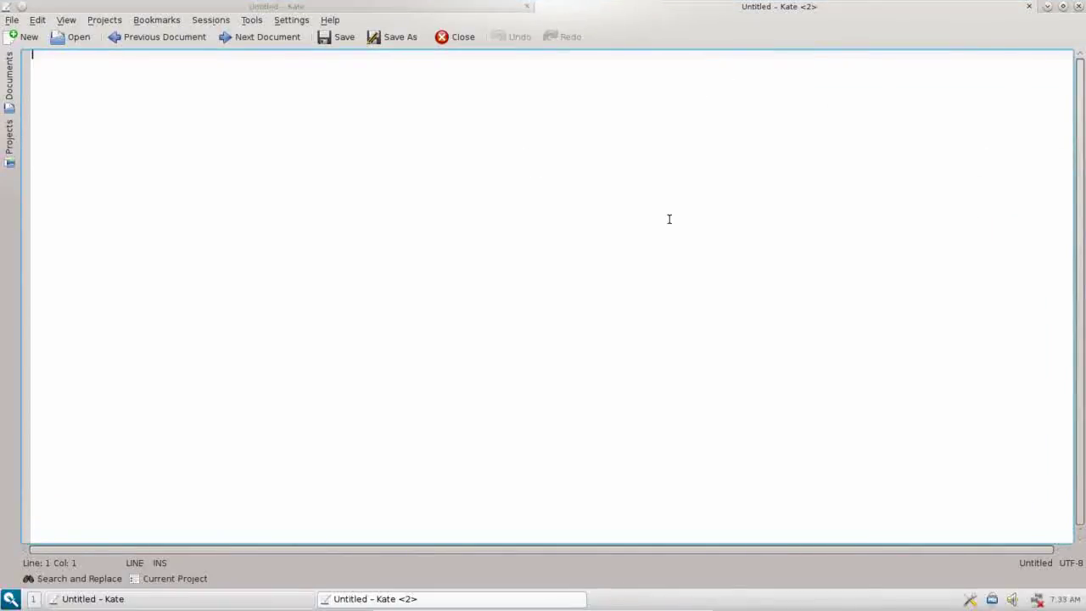
pyautogui.click(369, 8)
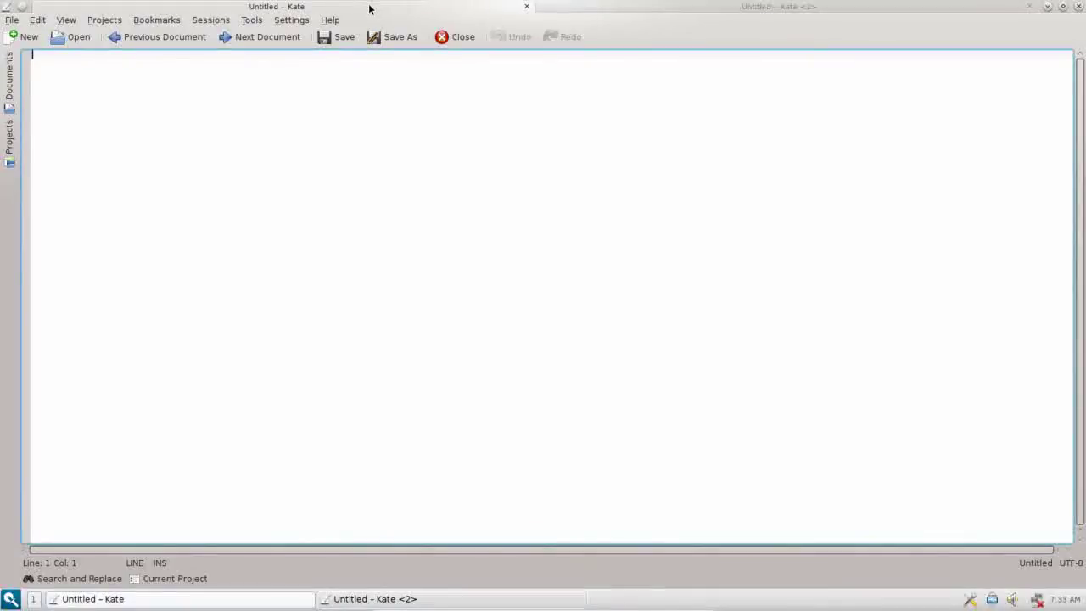
pyautogui.click(667, 10)
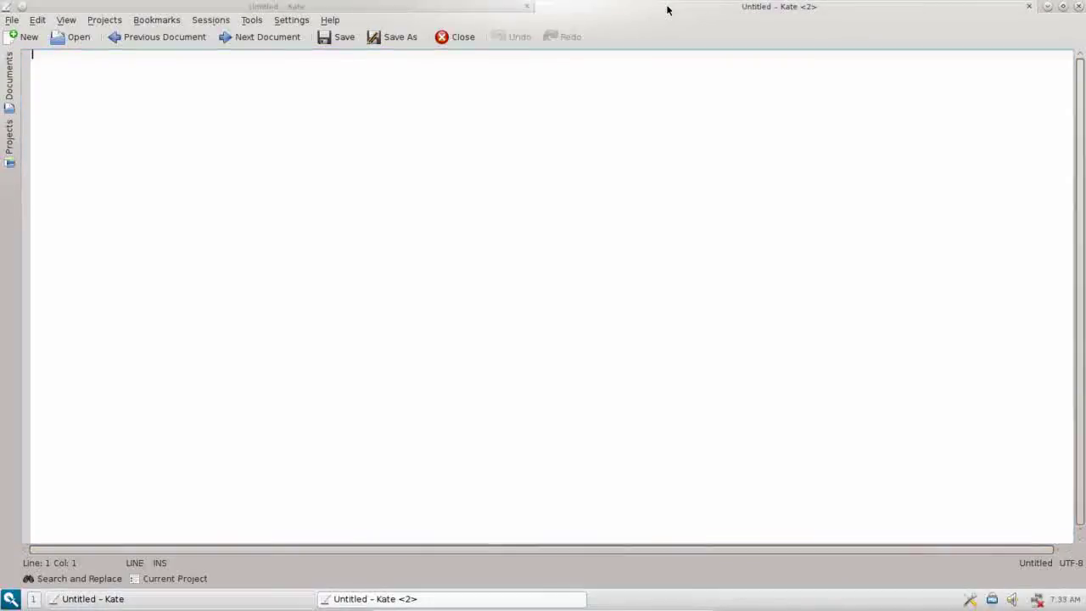
pyautogui.click(458, 11)
# Step: Launch the Rekonq web browser from the Internet applications and attach its window as a tab to the "Untitled – Kate <2>" window
pyautogui.click(11, 601)
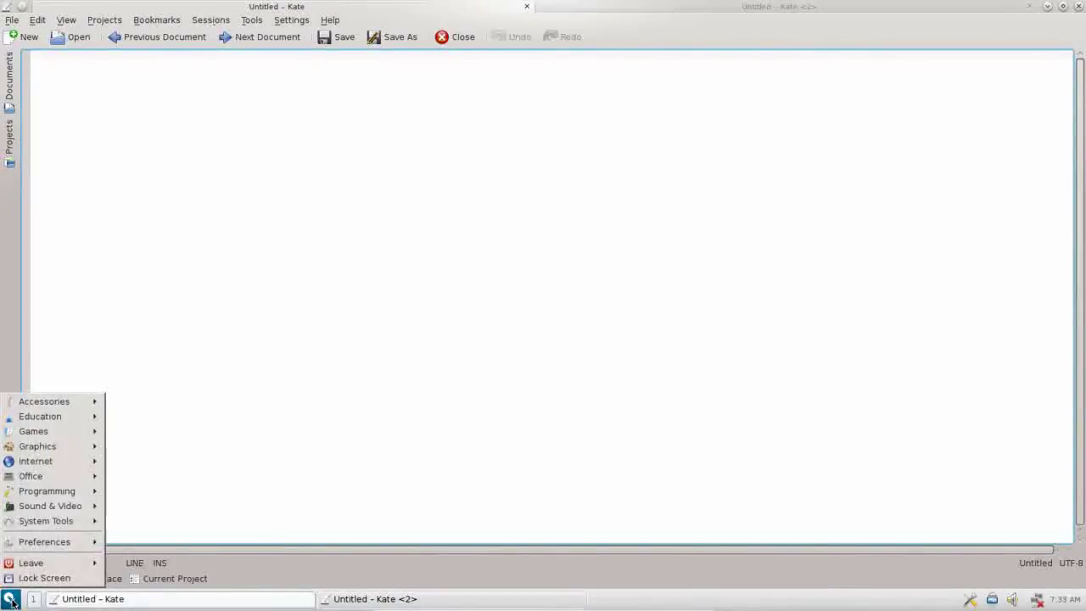
pyautogui.moveTo(57, 467)
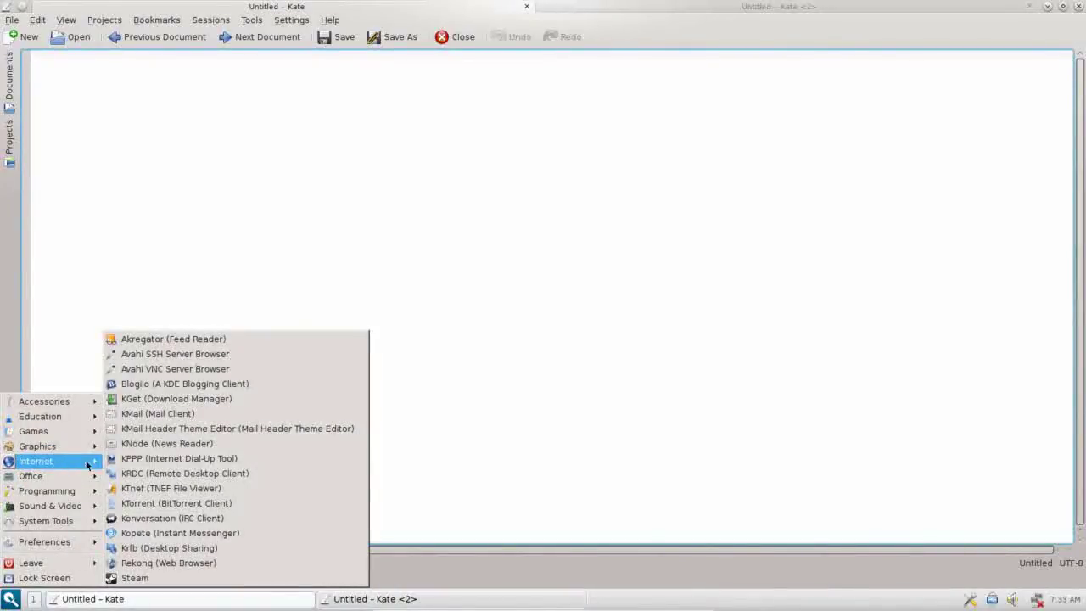
pyautogui.click(152, 560)
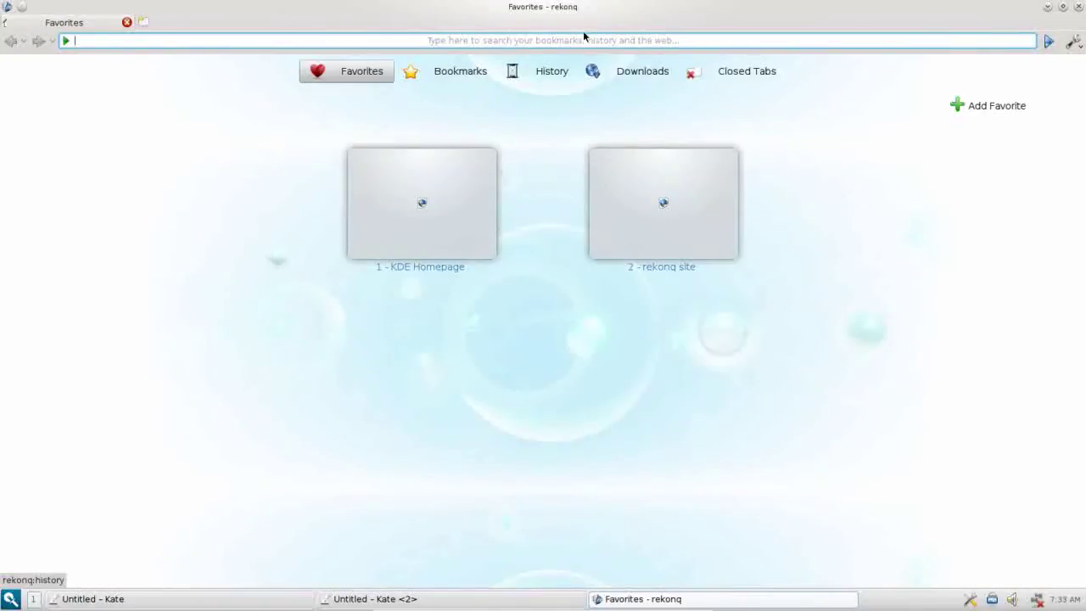
pyautogui.rightClick(594, 9)
pyautogui.moveTo(635, 50)
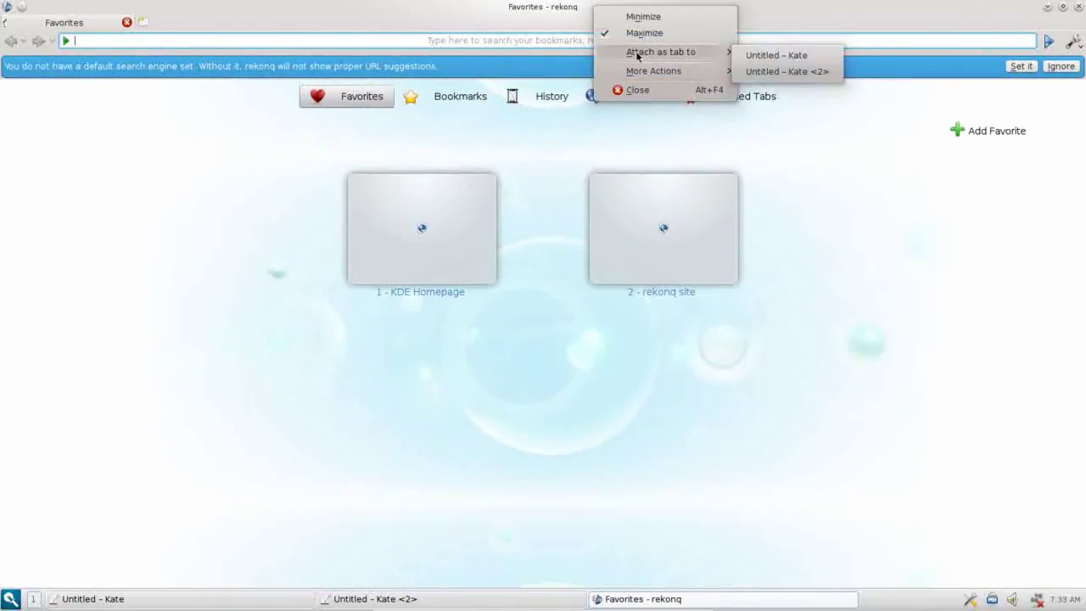
pyautogui.click(755, 72)
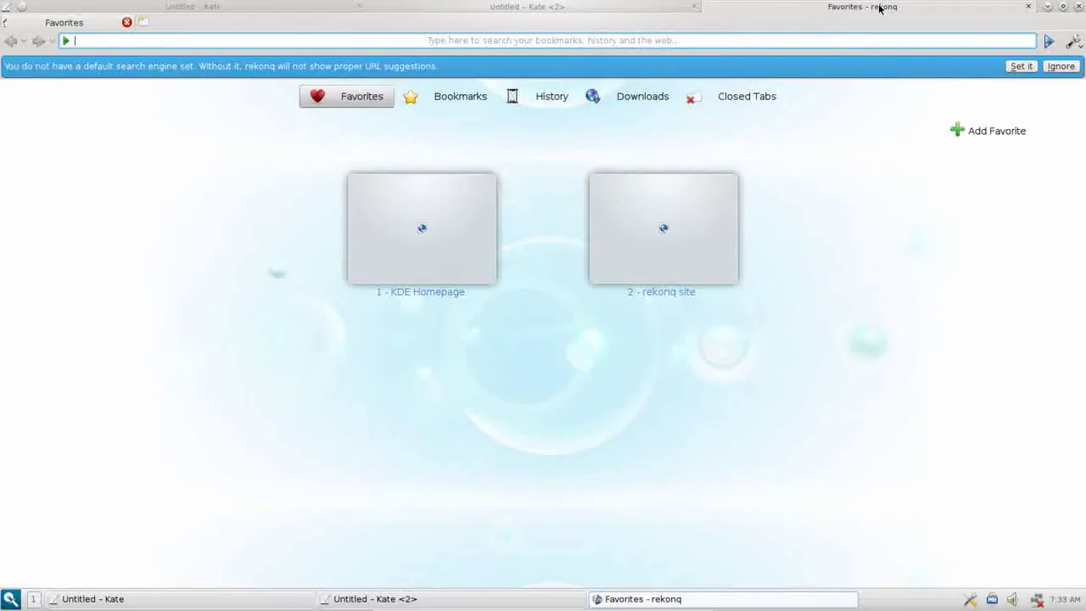
# Step: Switch among the tabbed Kate and Rekonq windows, and close all three of them
pyautogui.click(607, 7)
pyautogui.click(213, 8)
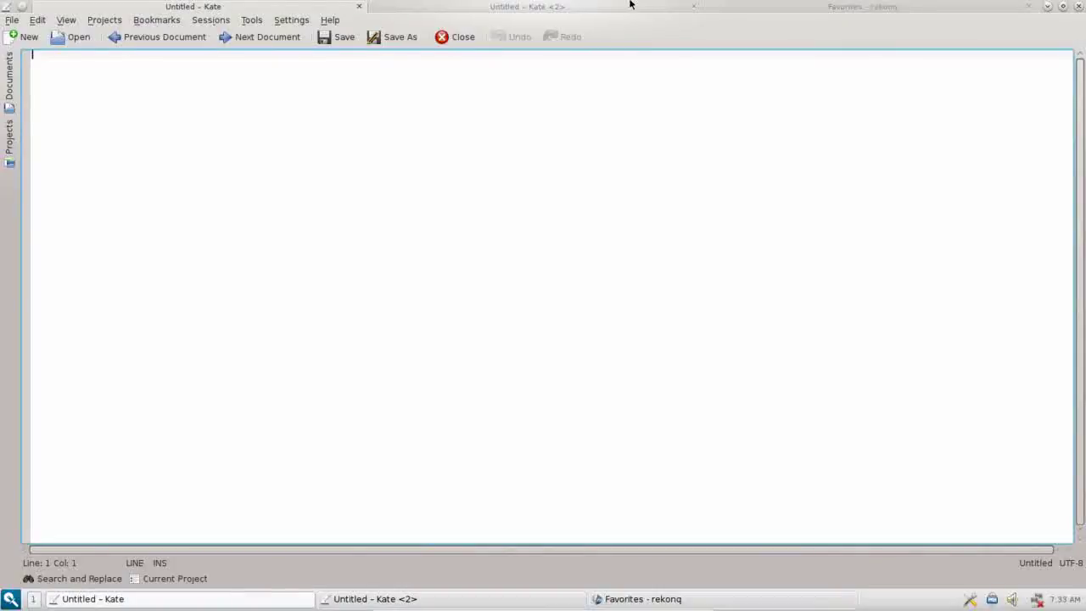
pyautogui.click(764, 12)
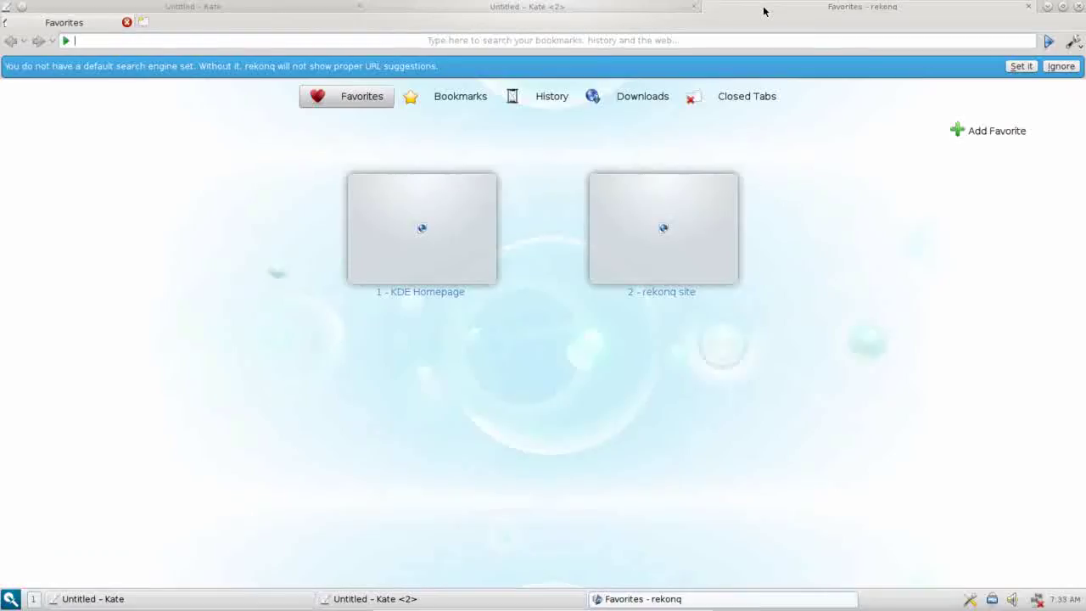
pyautogui.click(658, 14)
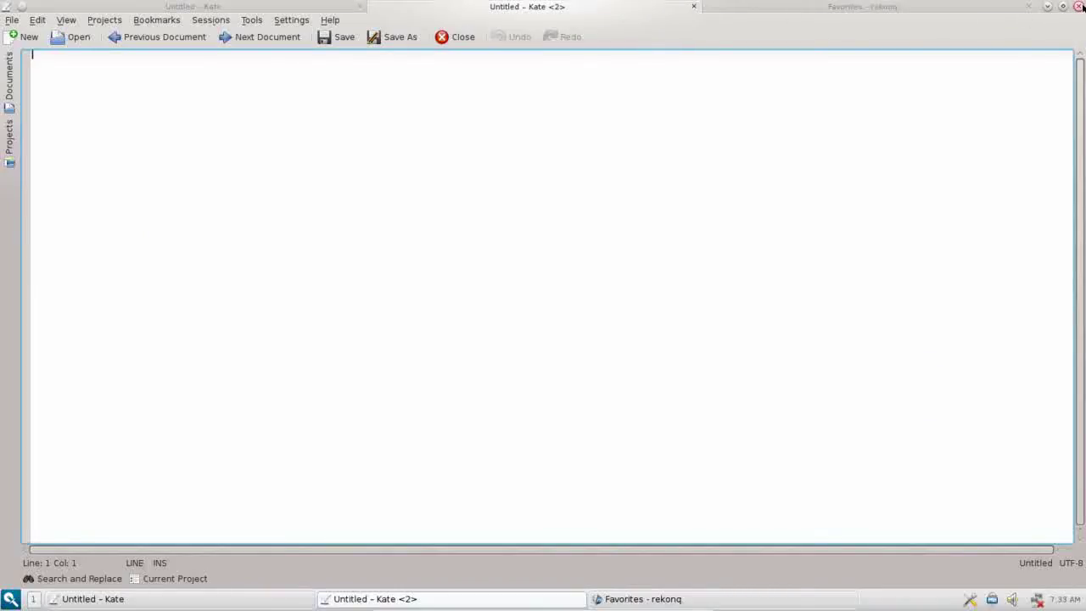
pyautogui.click(1080, 7)
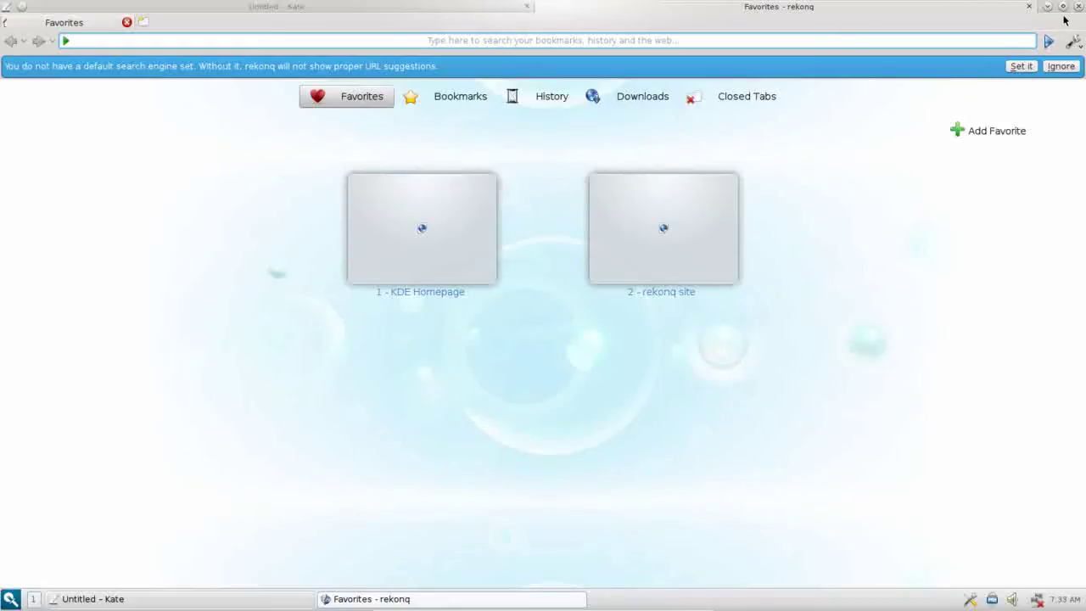
pyautogui.click(1078, 6)
pyautogui.click(1081, 8)
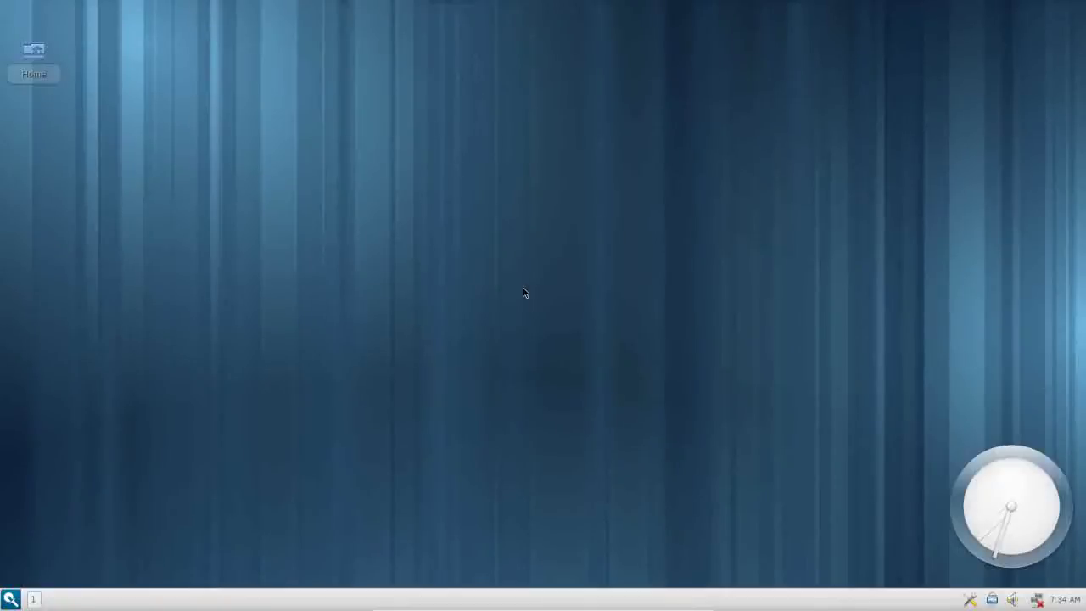
# Step: Configure the panel so that its position is the top of the desktop
pyautogui.moveTo(309, 599)
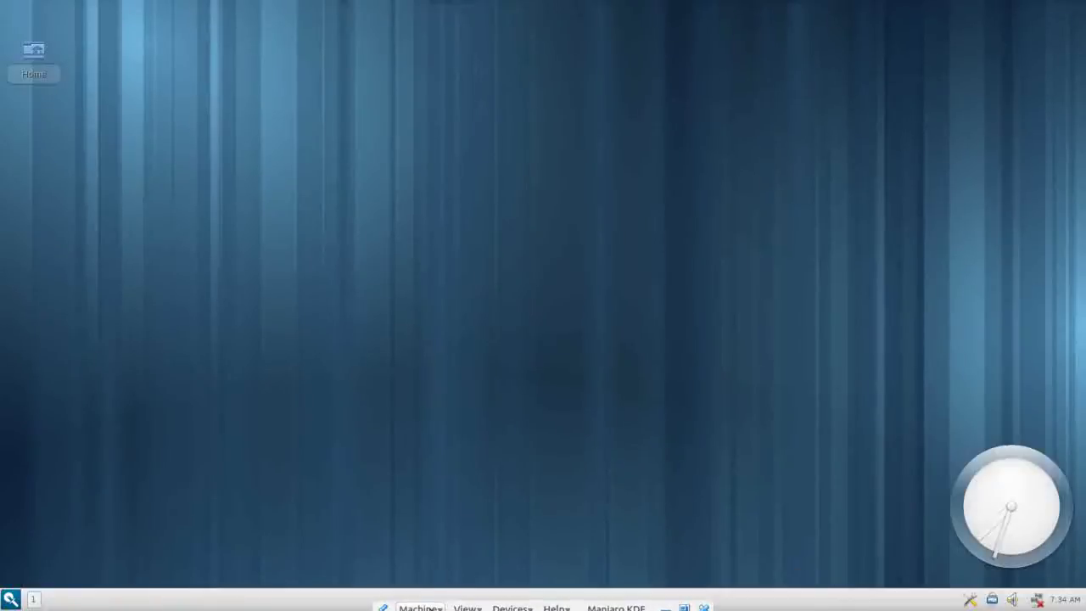
pyautogui.rightClick(290, 600)
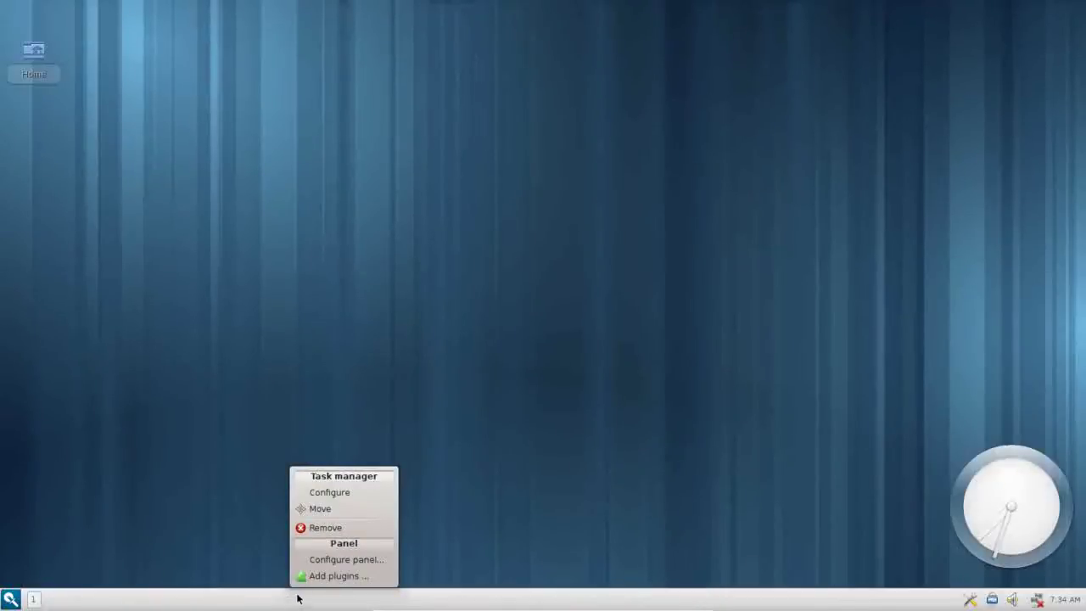
pyautogui.click(348, 559)
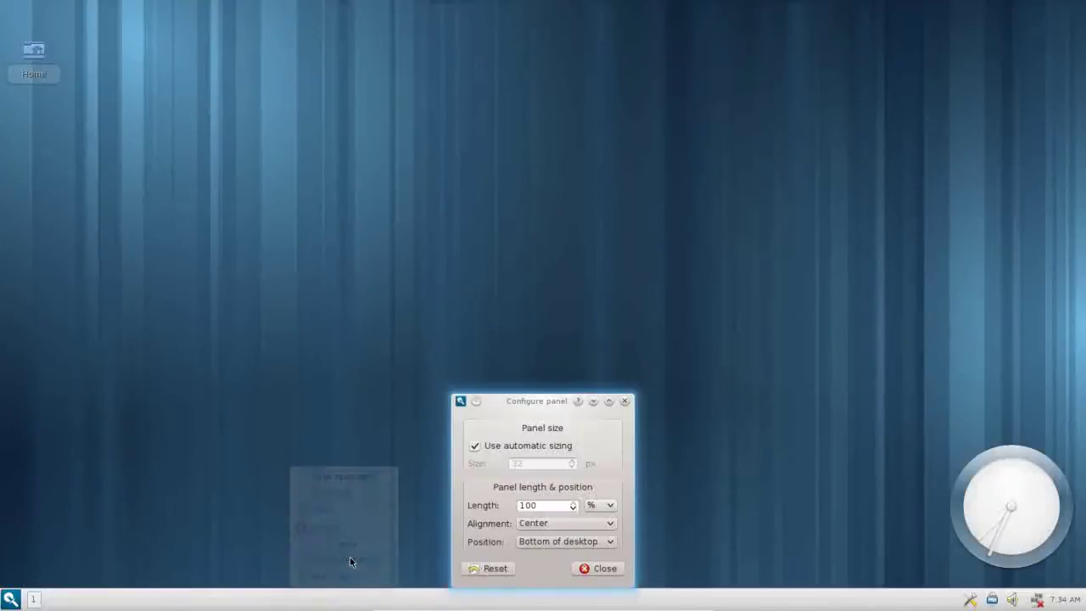
pyautogui.click(538, 541)
pyautogui.click(541, 500)
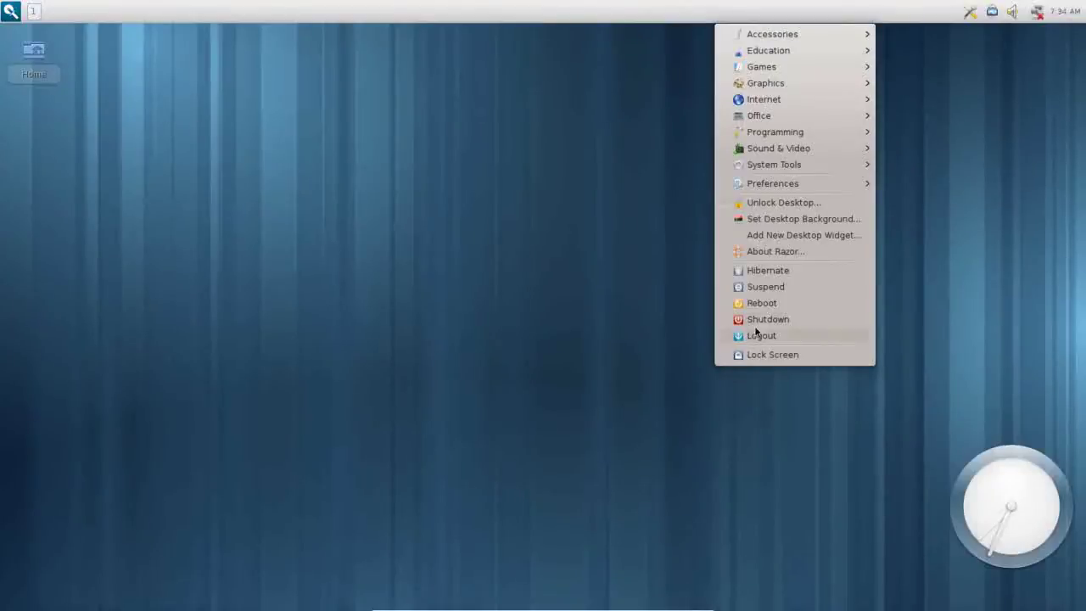
# Step: Unlock the desktop to move the analog clock widget to the upper-right corner, just below the panel, and lock the desktop again
pyautogui.click(787, 210)
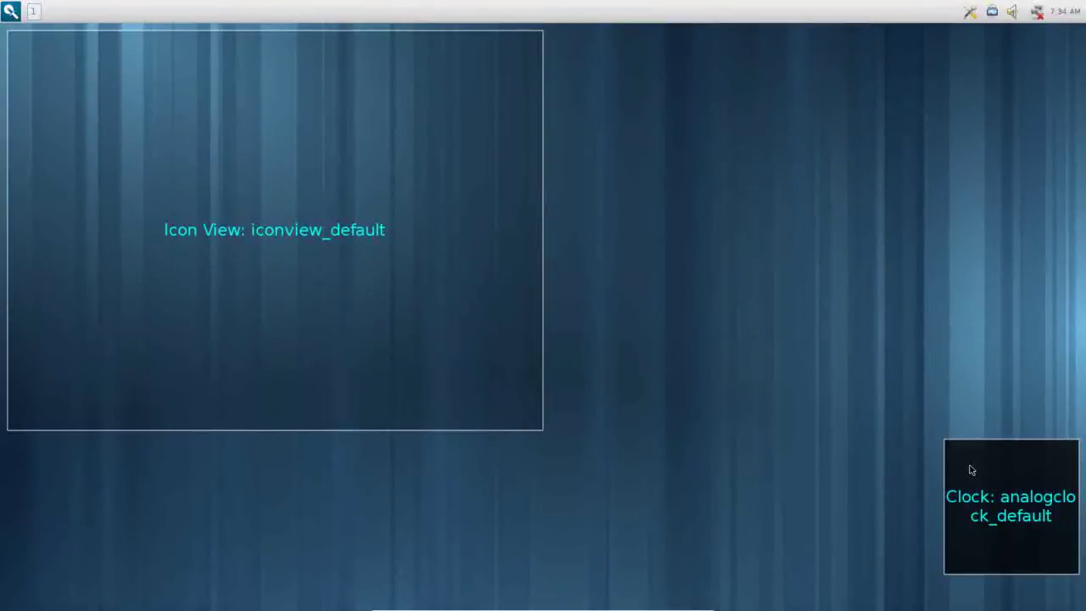
pyautogui.moveTo(968, 470); pyautogui.dragTo(973, 57)
pyautogui.rightClick(711, 78)
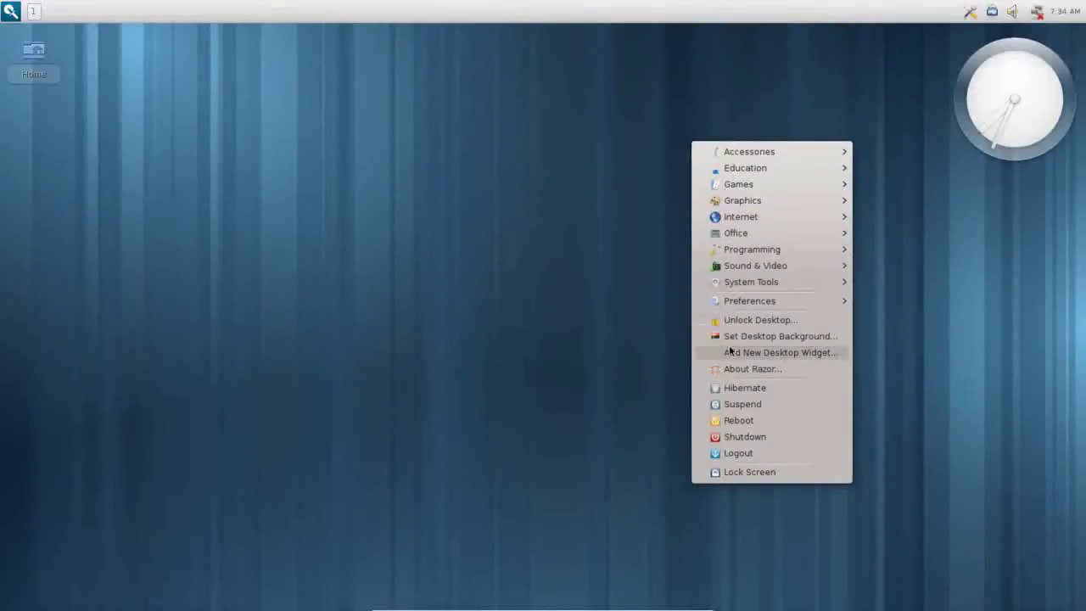
# Step: Set the desktop background to the system wallpaper technology-manjaro.jpg
pyautogui.click(730, 340)
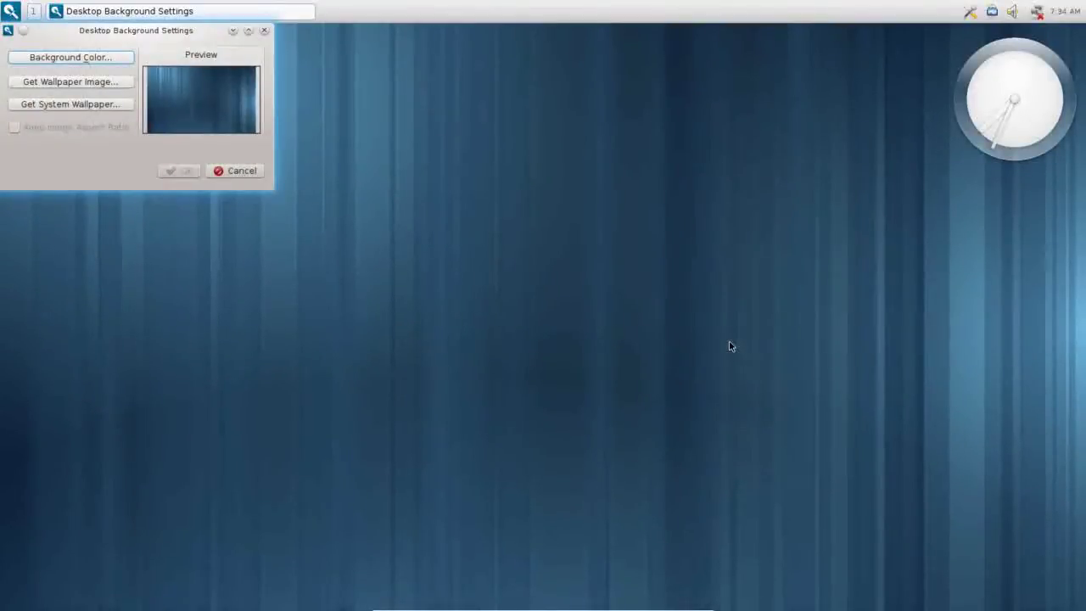
pyautogui.click(113, 103)
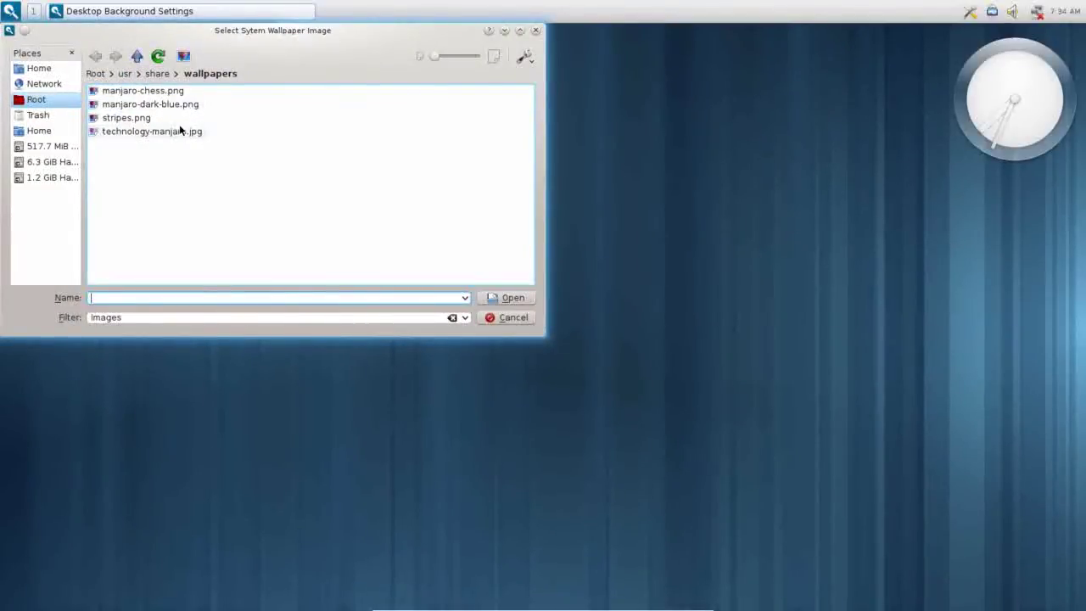
pyautogui.doubleClick(151, 132)
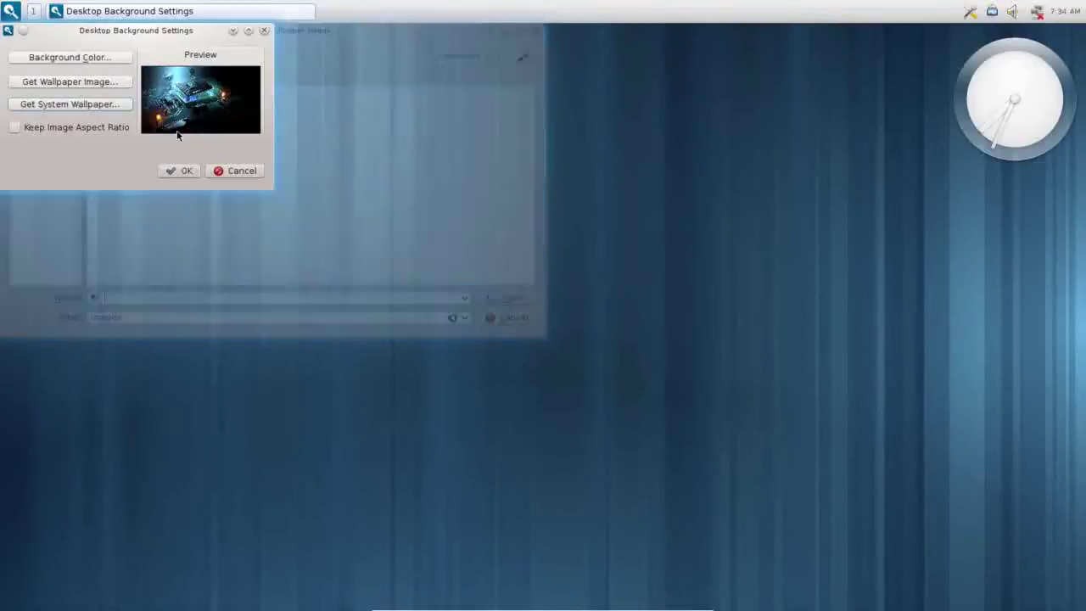
pyautogui.click(185, 170)
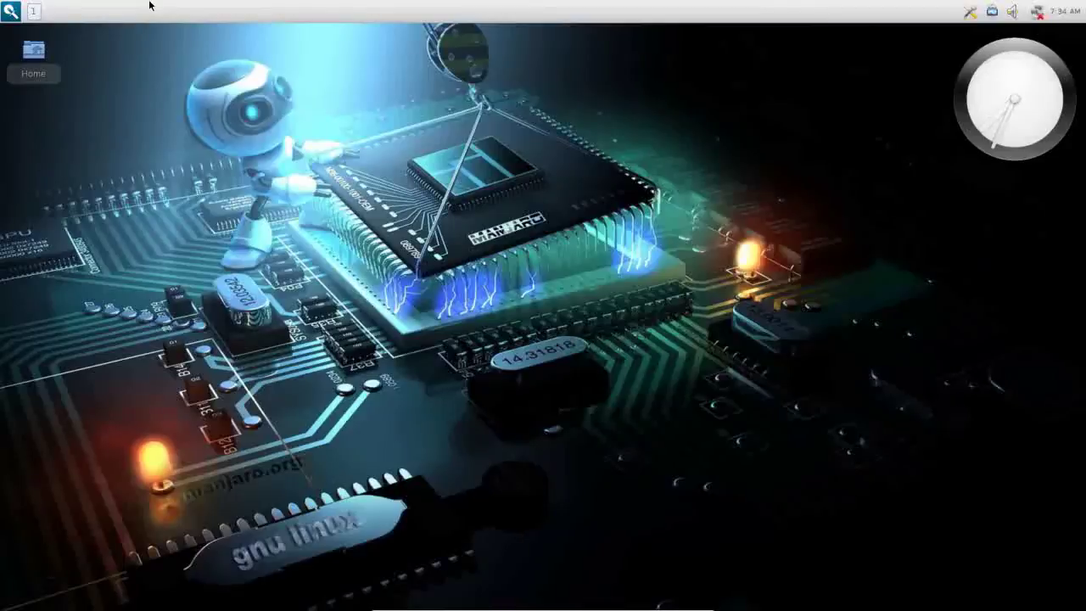
# Step: Remove the application menu from the panel and add the Quick launch plugin to the panel
pyautogui.rightClick(14, 14)
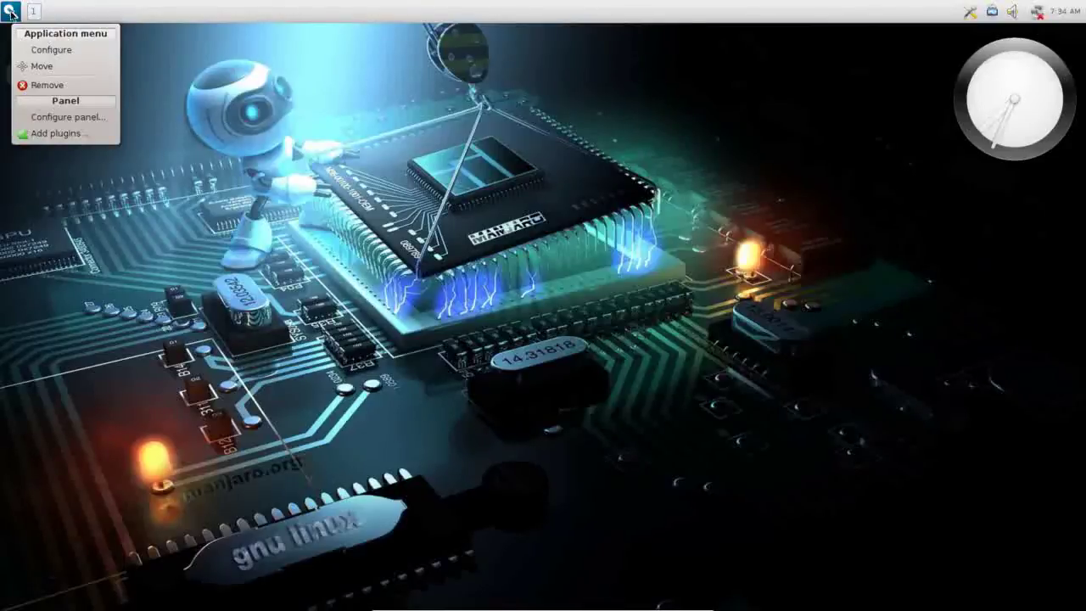
pyautogui.click(36, 85)
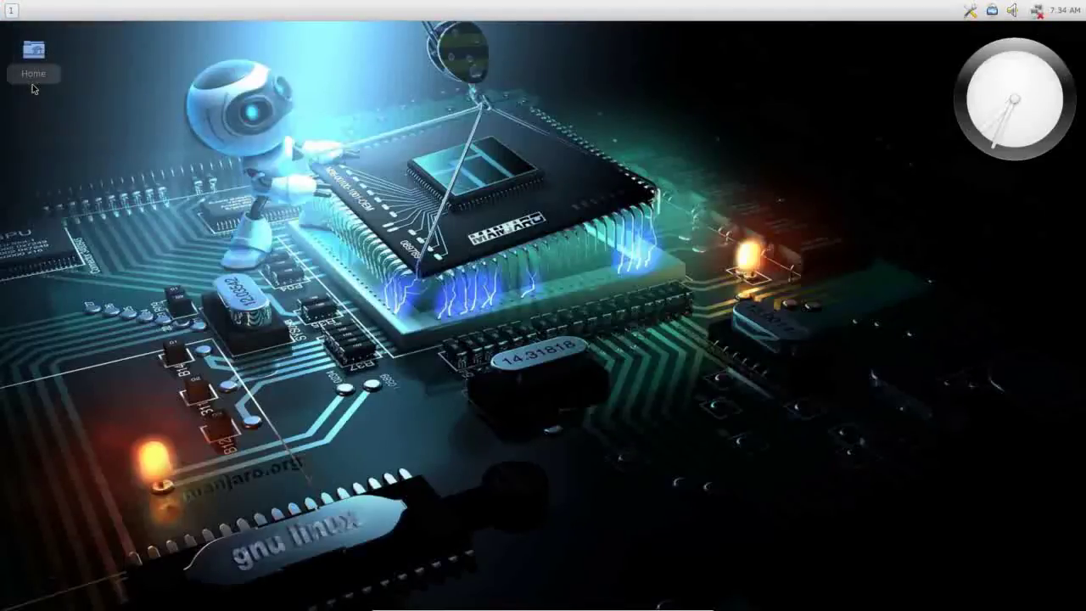
pyautogui.rightClick(66, 12)
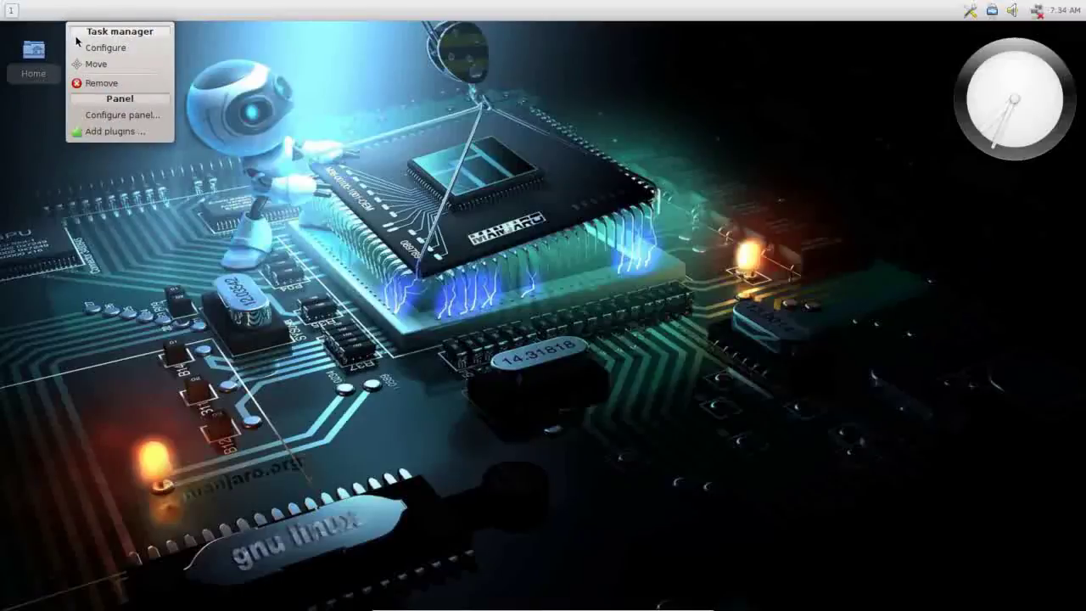
pyautogui.click(91, 131)
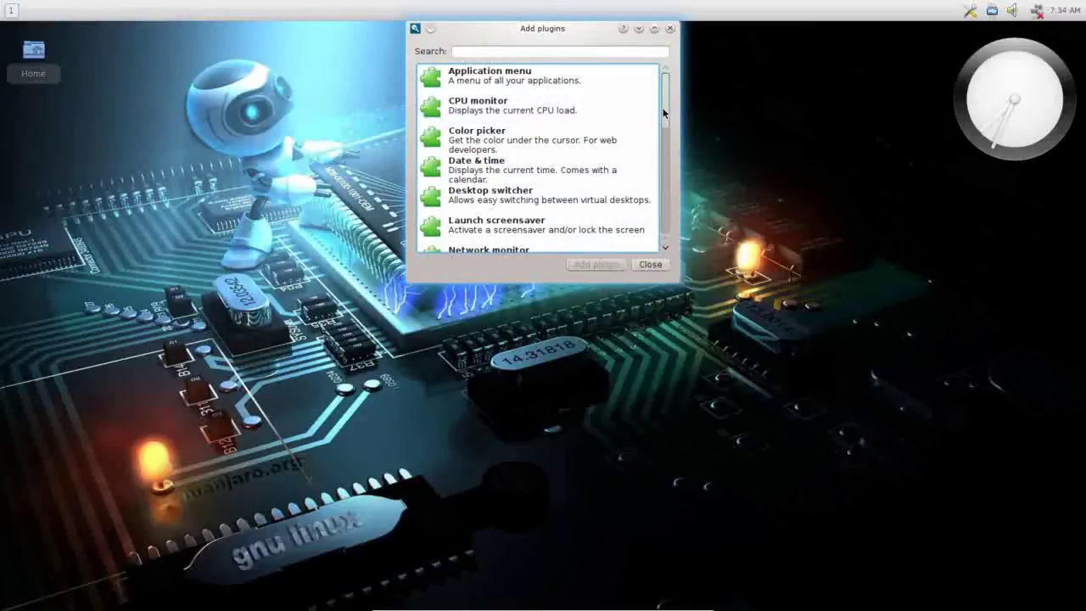
pyautogui.scroll(-1, 667, 111)
pyautogui.scroll(-1, 667, 127)
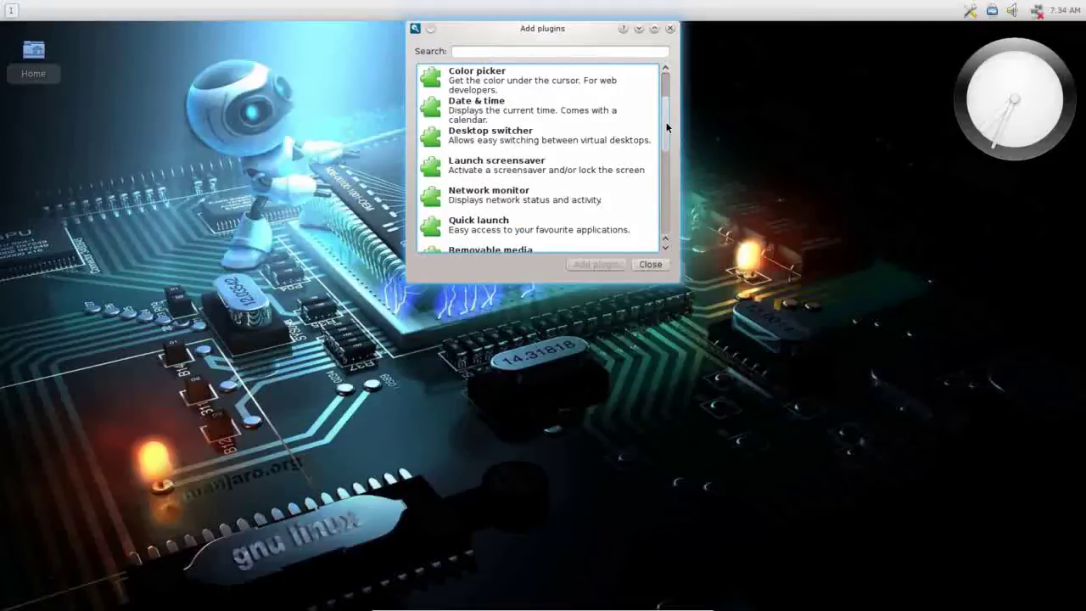
pyautogui.scroll(-1, 669, 140)
pyautogui.click(497, 201)
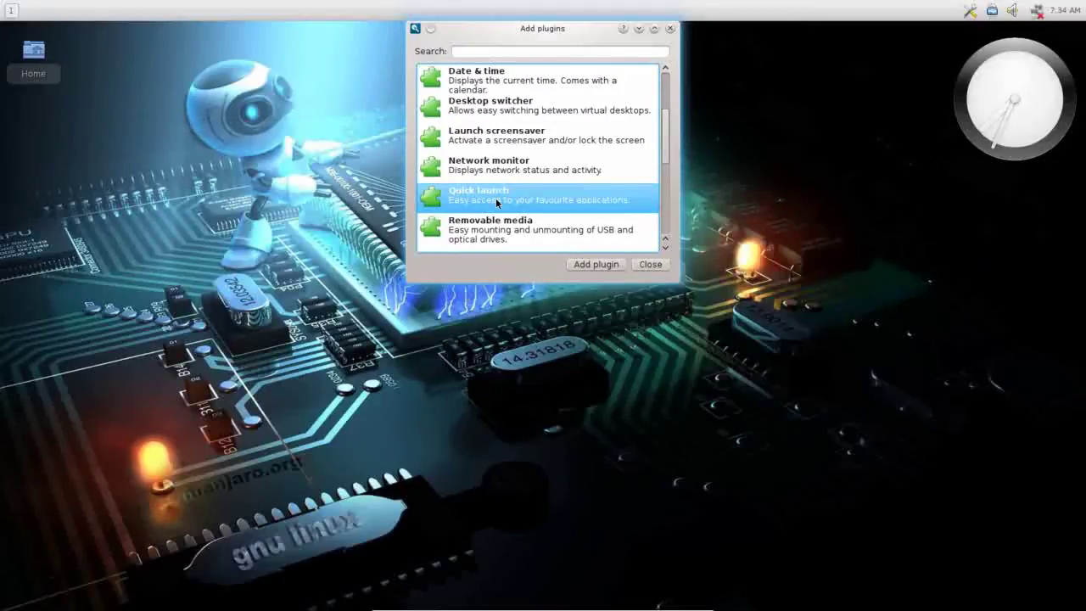
pyautogui.click(596, 264)
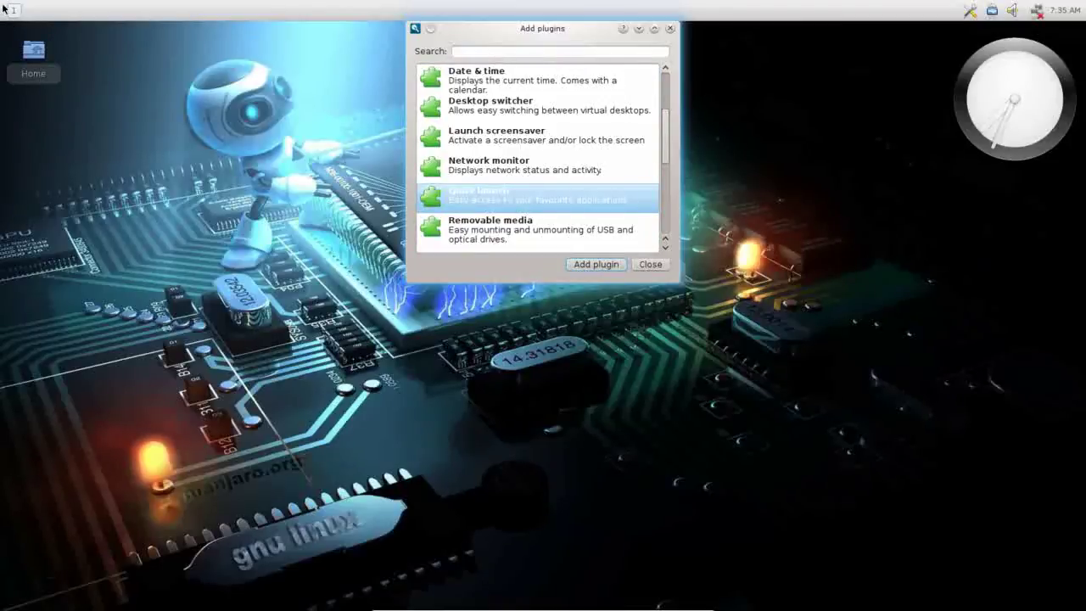
pyautogui.click(669, 29)
# Step: Add the Dolphin file manager from the System Tools applications to the panel's quick launch area
pyautogui.rightClick(361, 136)
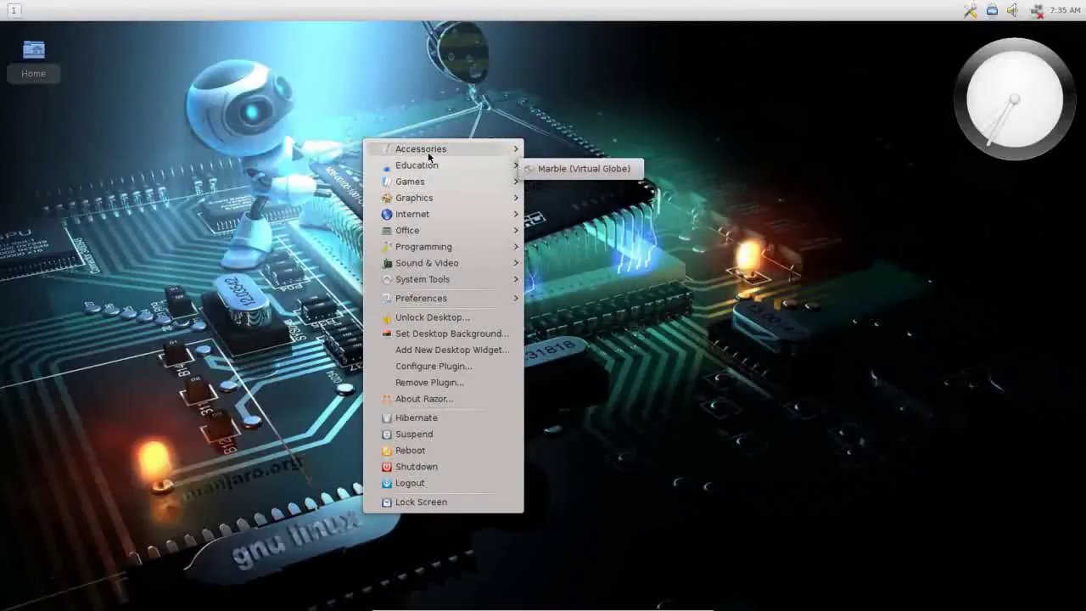
pyautogui.moveTo(427, 152)
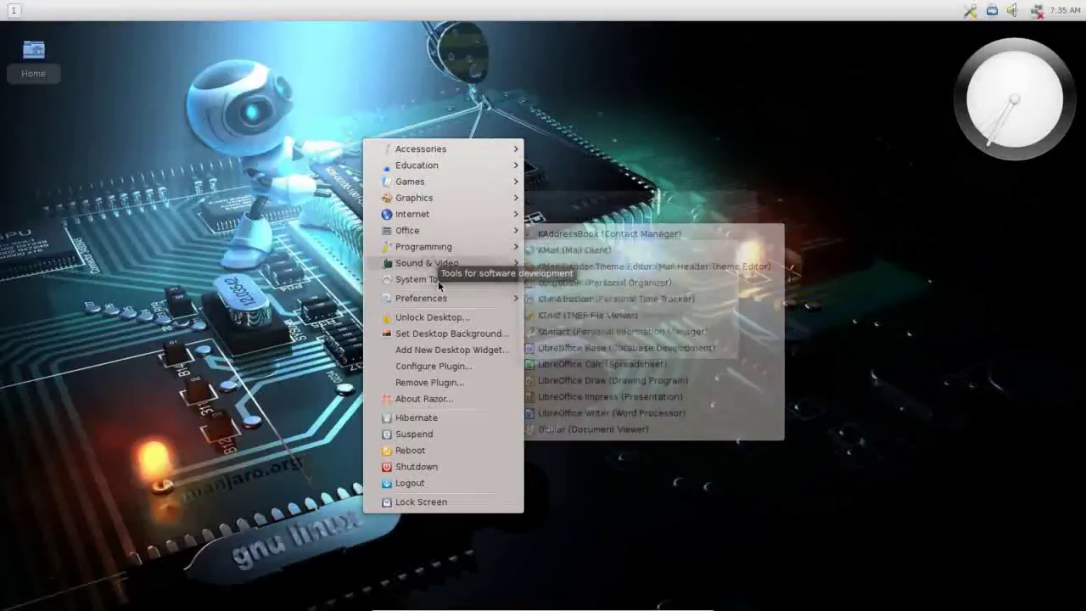
pyautogui.moveTo(440, 278)
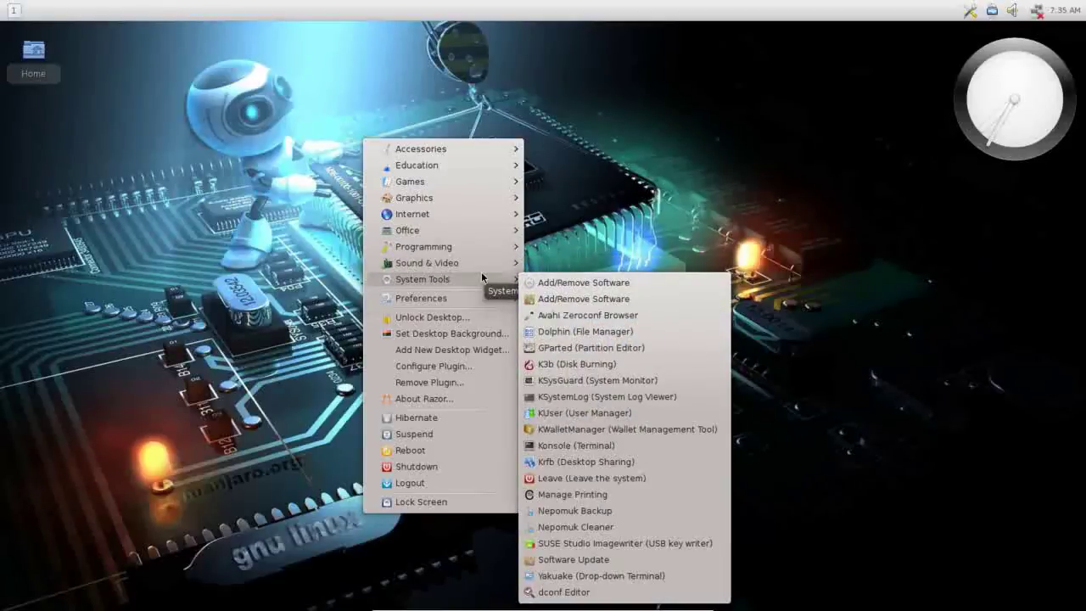
pyautogui.moveTo(540, 332); pyautogui.dragTo(6, 8)
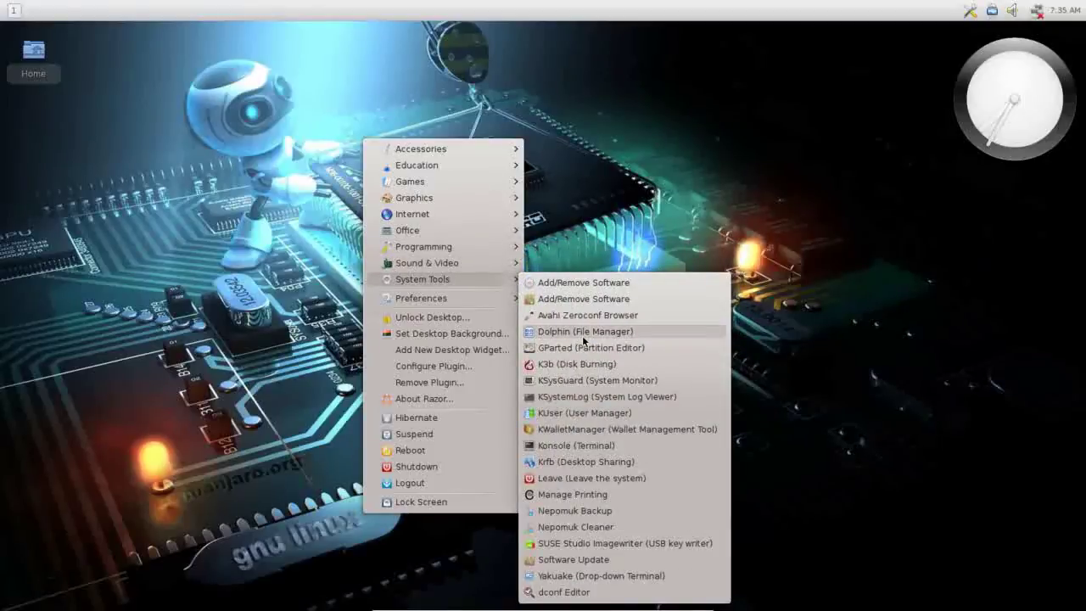
pyautogui.moveTo(585, 339); pyautogui.dragTo(12, 10)
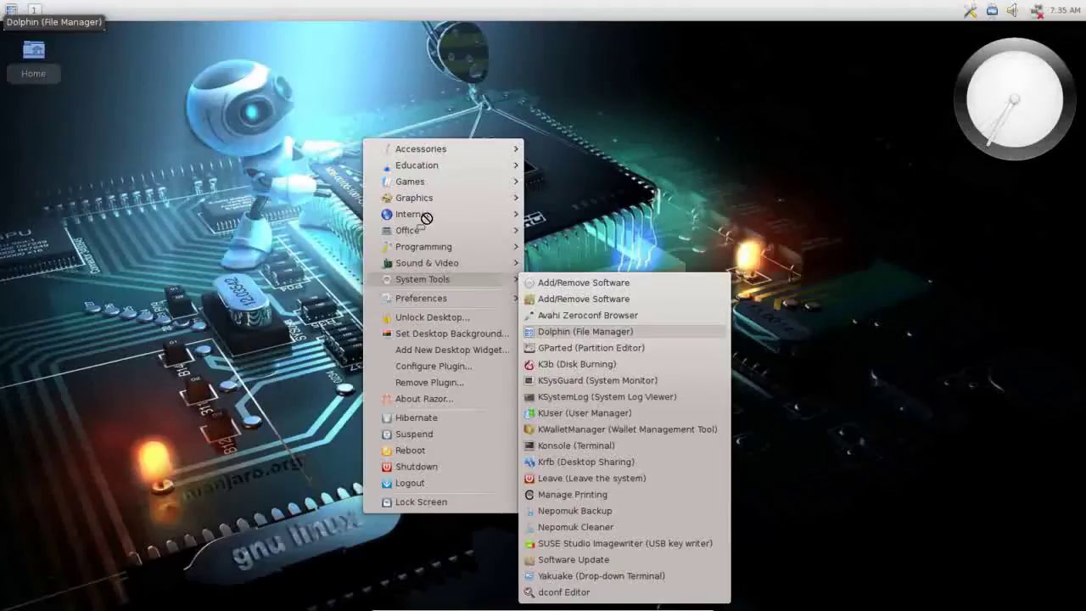
# Step: Add the Rekonq web browser from the Internet applications to the quick launch area beside Dolphin
pyautogui.moveTo(485, 215)
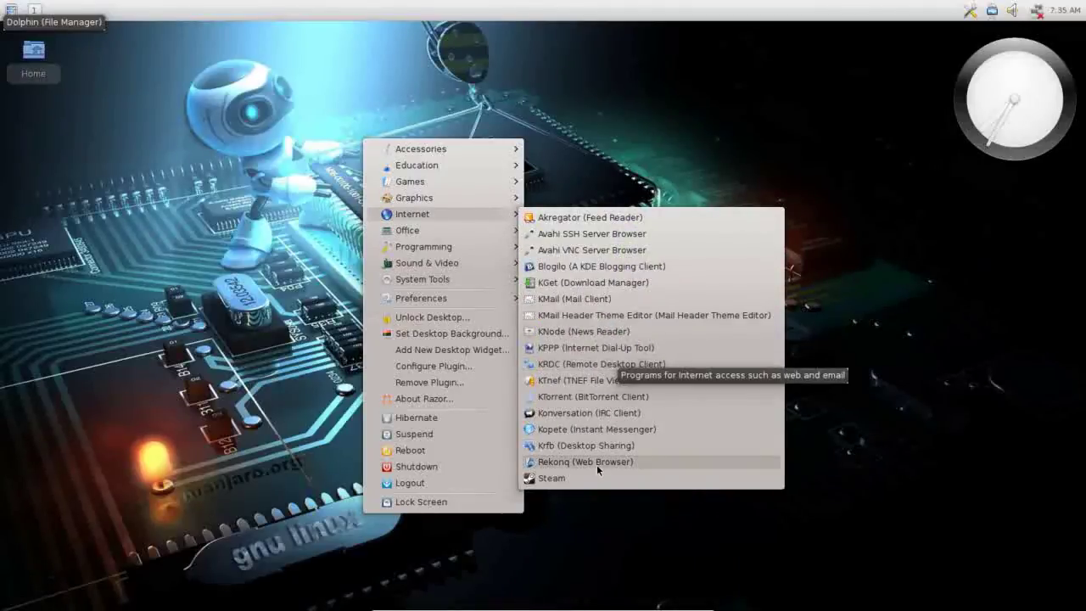
pyautogui.moveTo(595, 464); pyautogui.dragTo(20, 7)
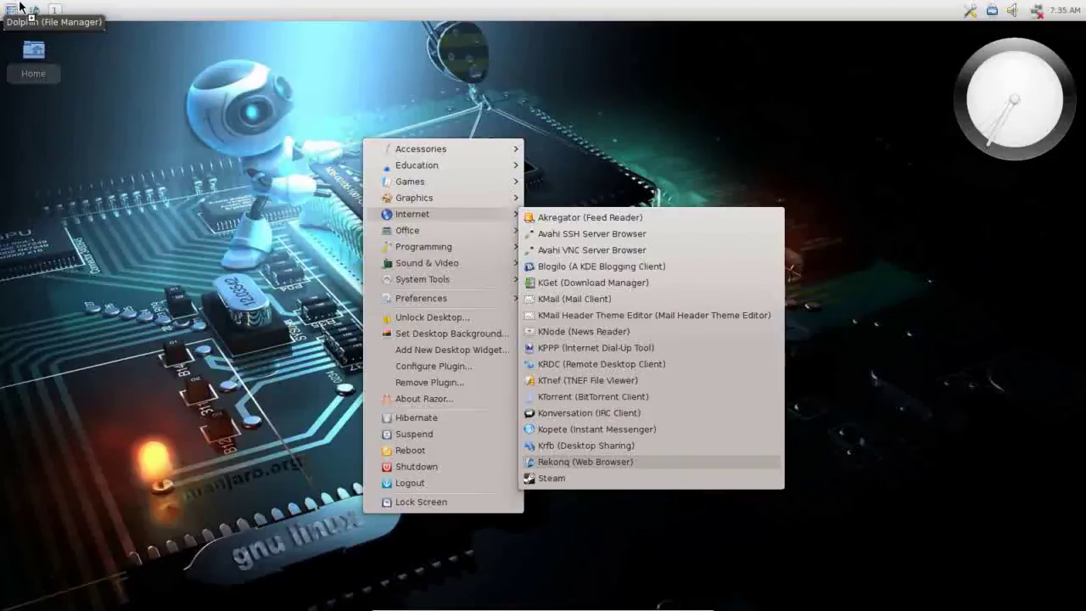
pyautogui.moveTo(509, 139)
pyautogui.mouseDown()
pyautogui.moveTo(600, 123)
pyautogui.moveTo(504, 118)
pyautogui.mouseUp()
pyautogui.click(336, 106)
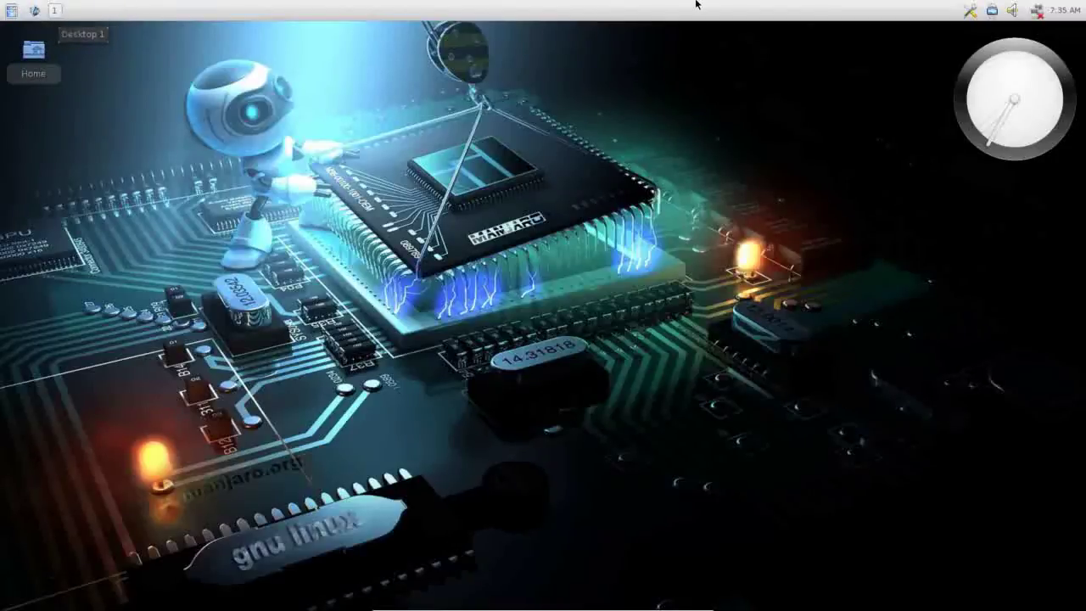
# Step: View the panel clock's calendar, close it, and check the panel's volume control
pyautogui.click(1076, 14)
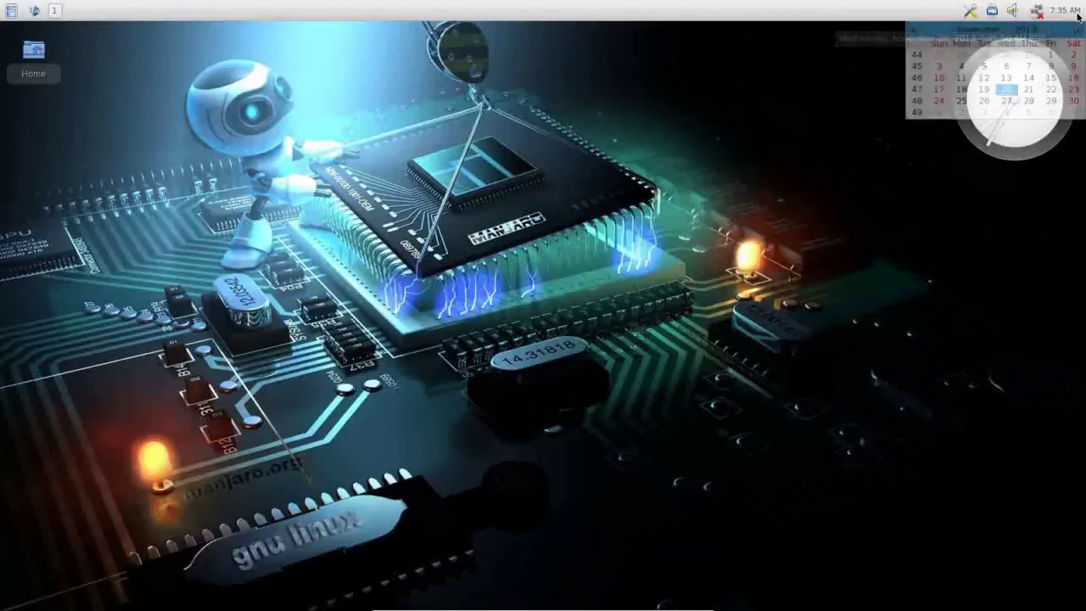
pyautogui.click(1077, 15)
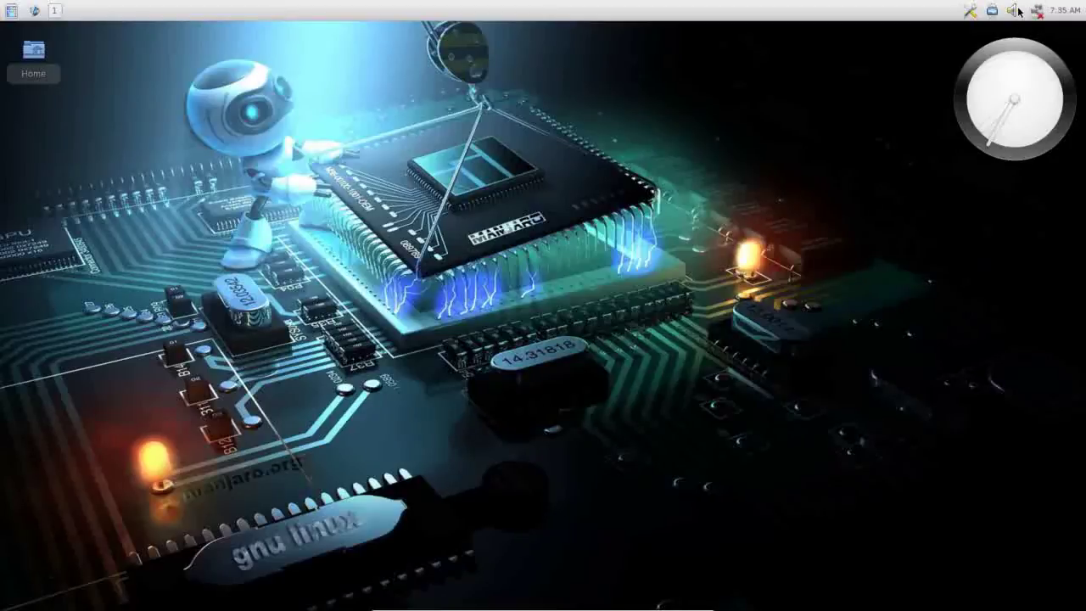
pyautogui.click(1013, 10)
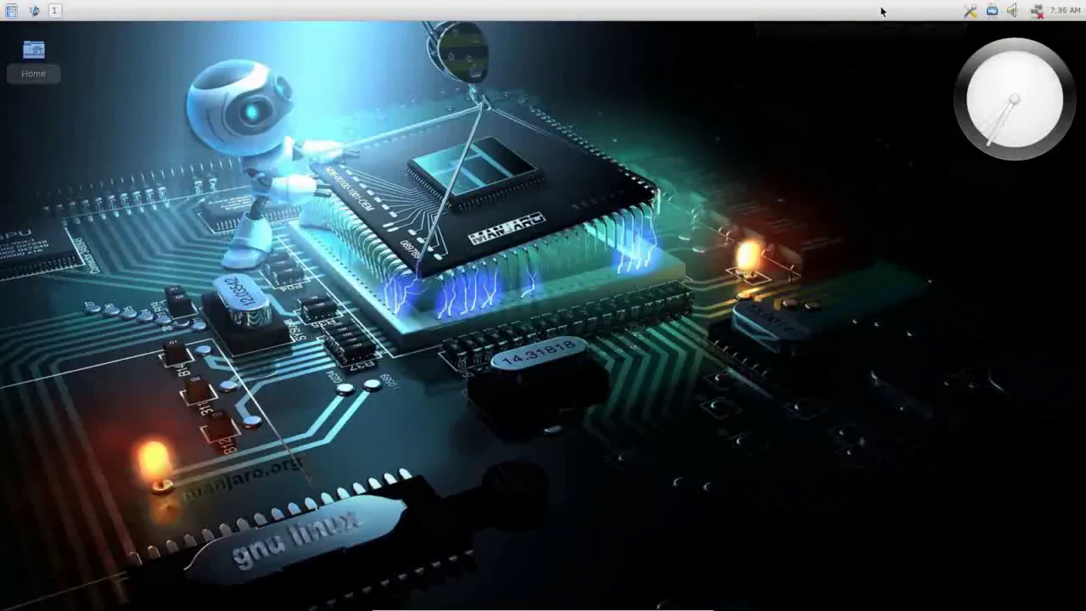
# Step: Test the Rekonq quick launch shortcut by opening the browser, and close its window
pyautogui.click(35, 10)
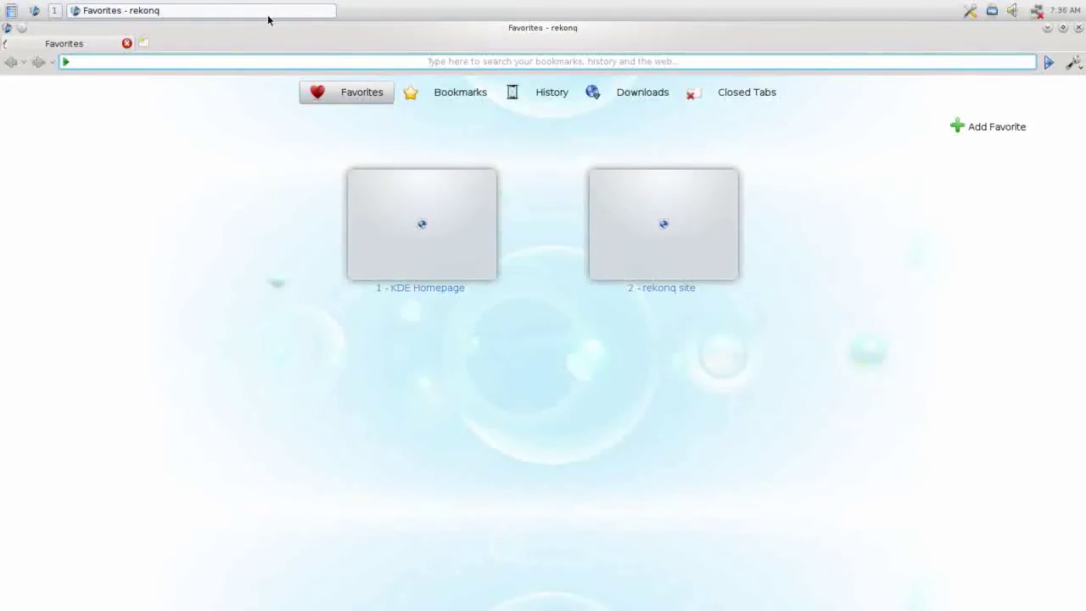
pyautogui.click(1078, 27)
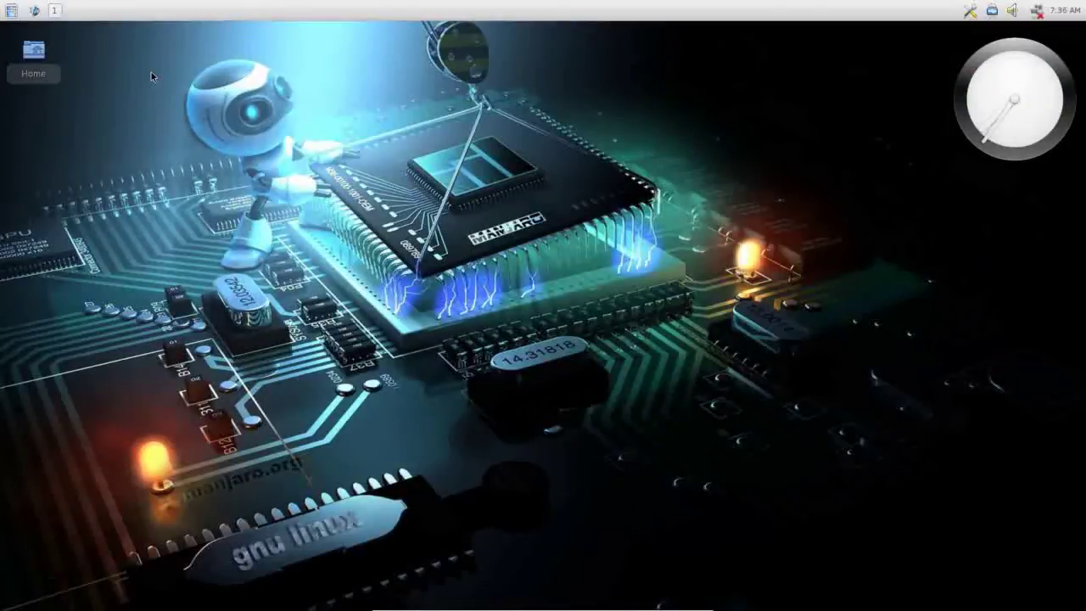
pyautogui.rightClick(151, 73)
pyautogui.moveTo(205, 88)
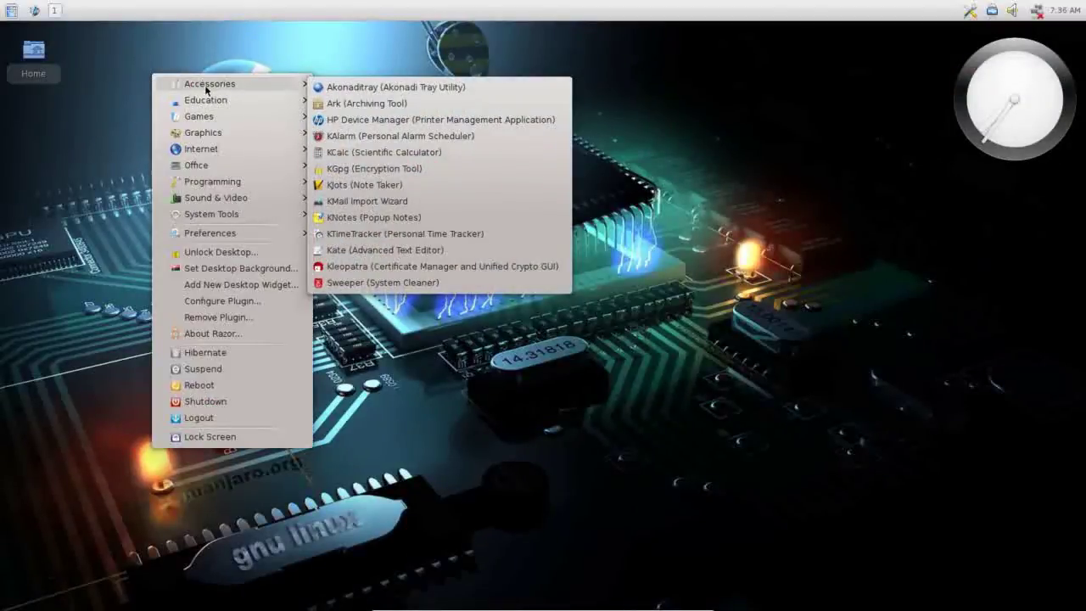
pyautogui.moveTo(201, 148)
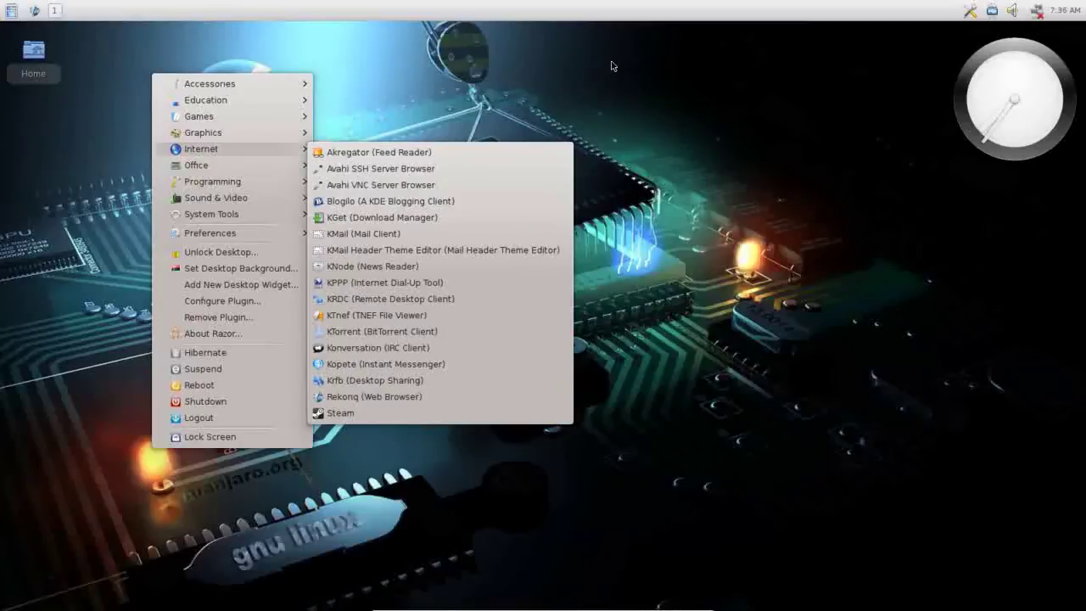
pyautogui.click(611, 66)
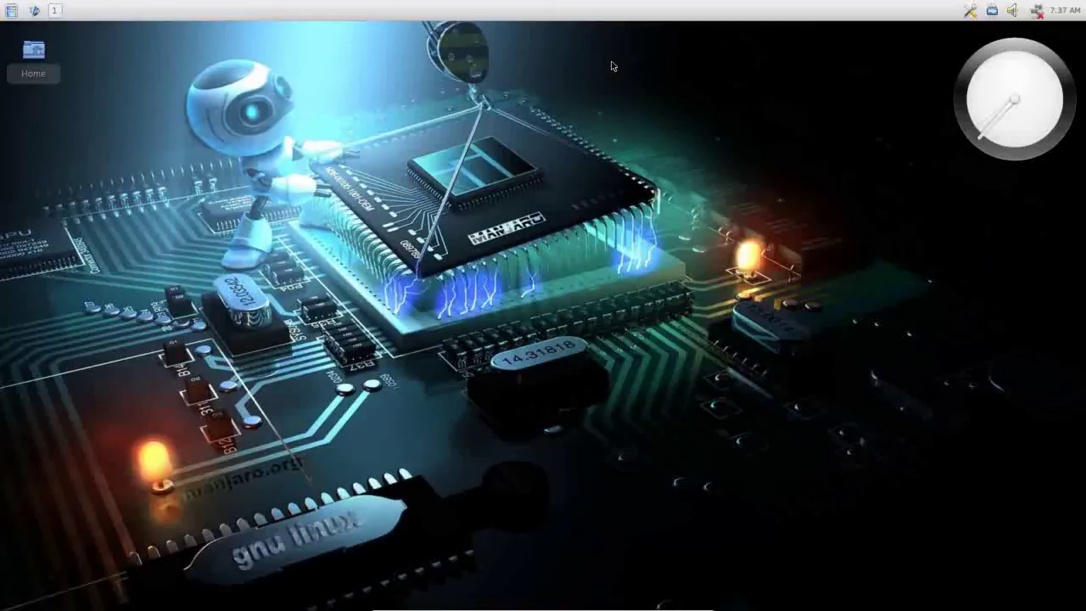
# Step: Open the KSysGuard system monitor to view the system load, move its window toward the middle of the desktop, and close it
pyautogui.rightClick(140, 89)
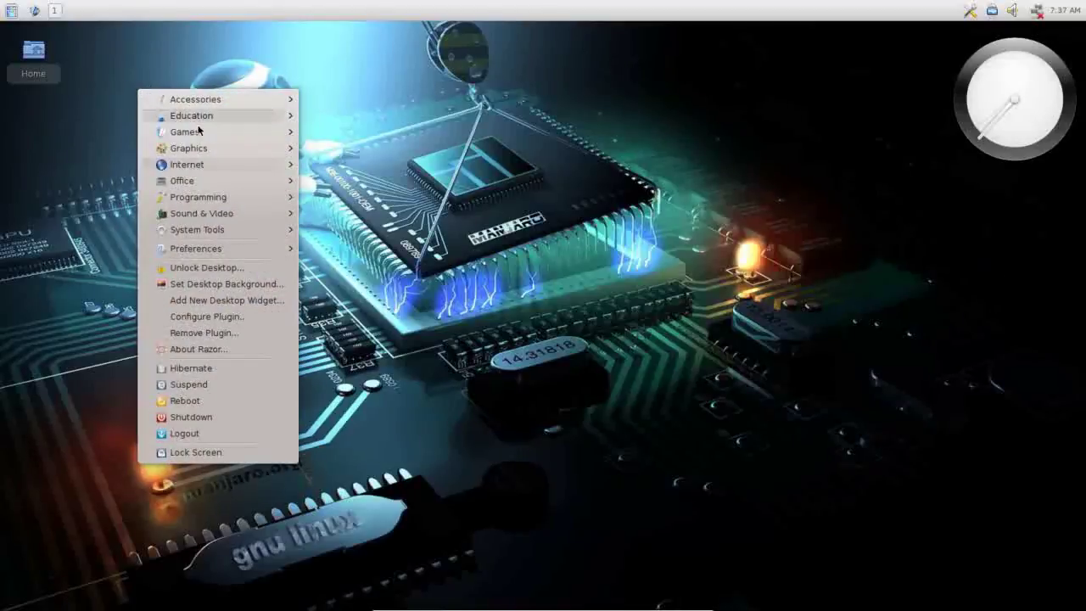
pyautogui.moveTo(229, 231)
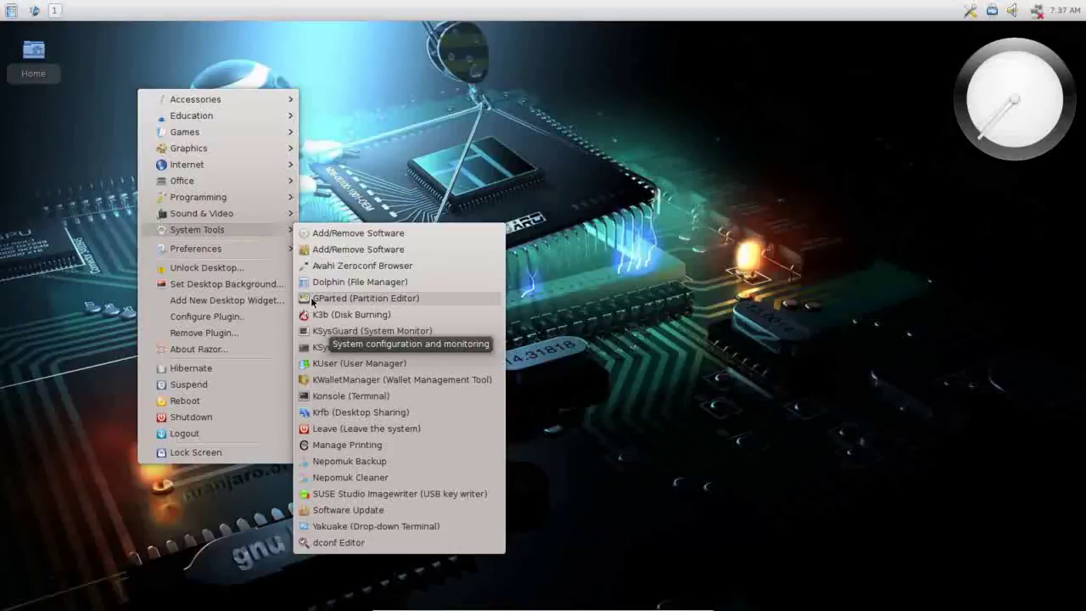
pyautogui.click(394, 331)
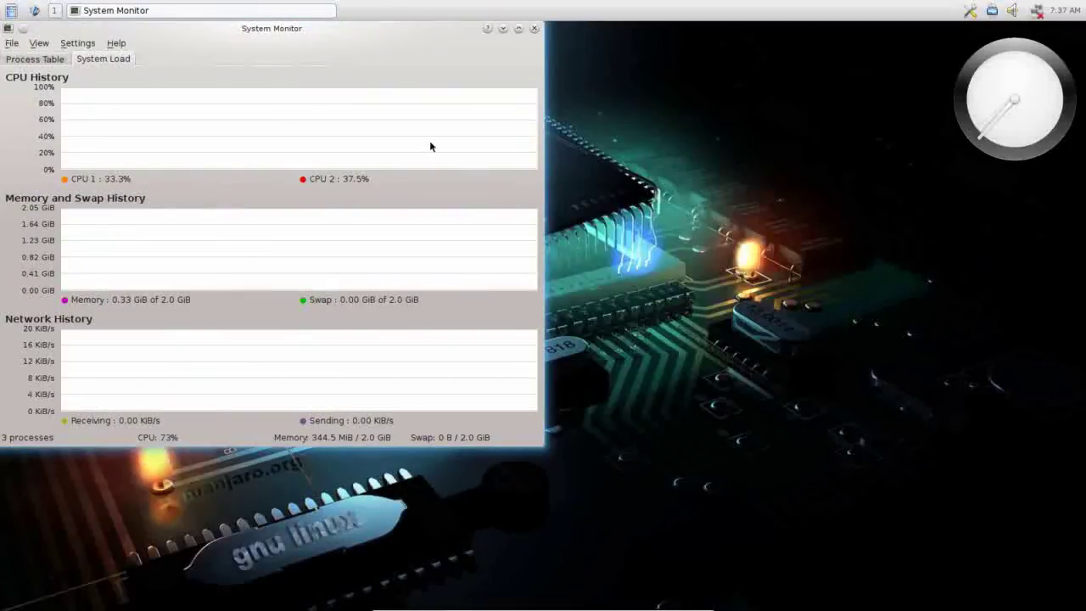
pyautogui.moveTo(367, 36); pyautogui.dragTo(524, 74)
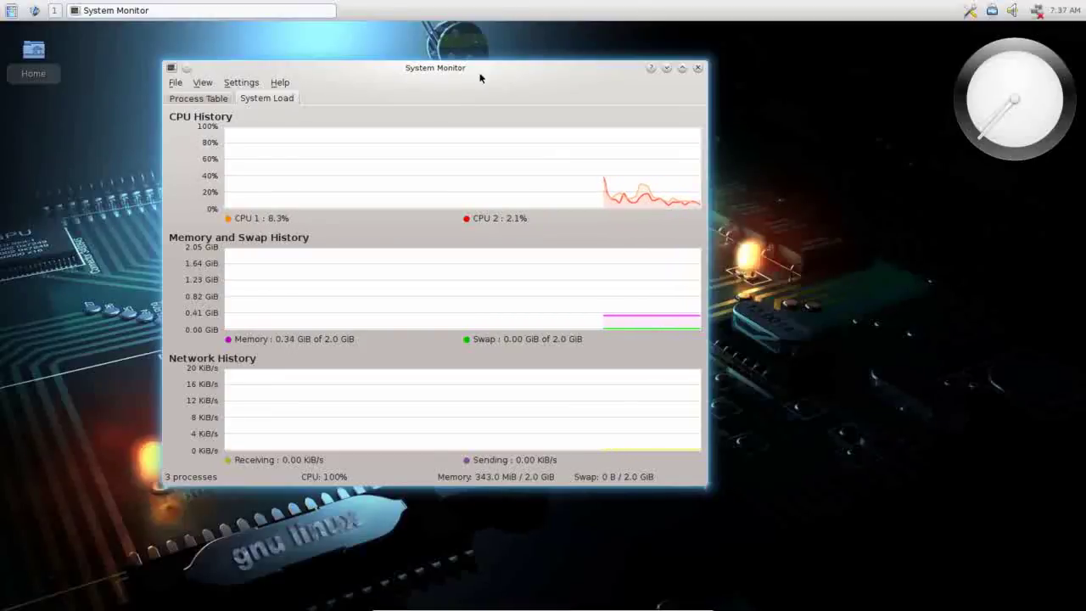
pyautogui.moveTo(442, 71); pyautogui.dragTo(500, 162)
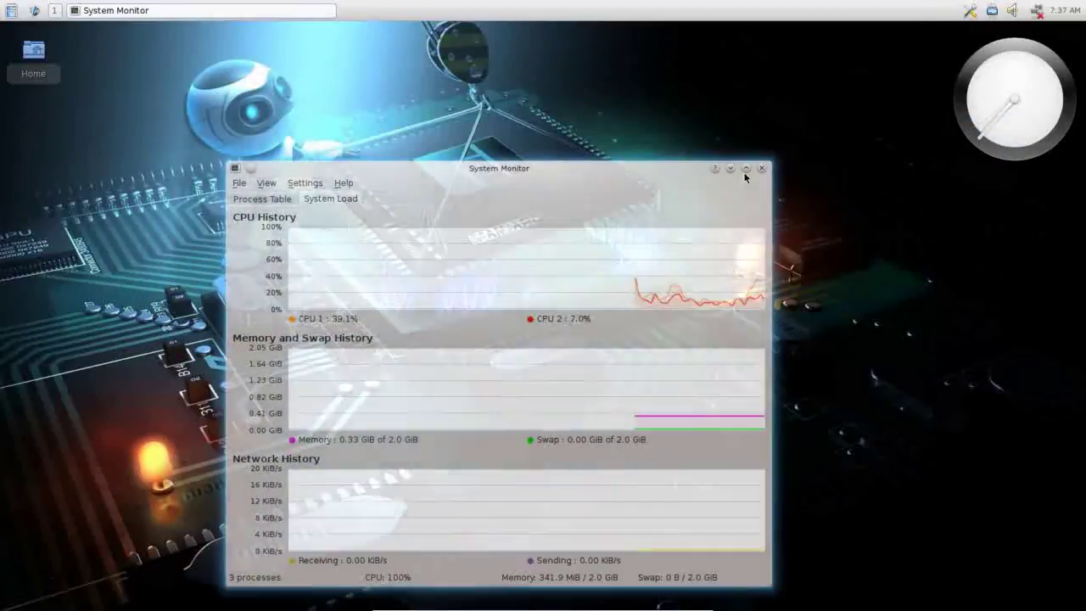
pyautogui.click(762, 168)
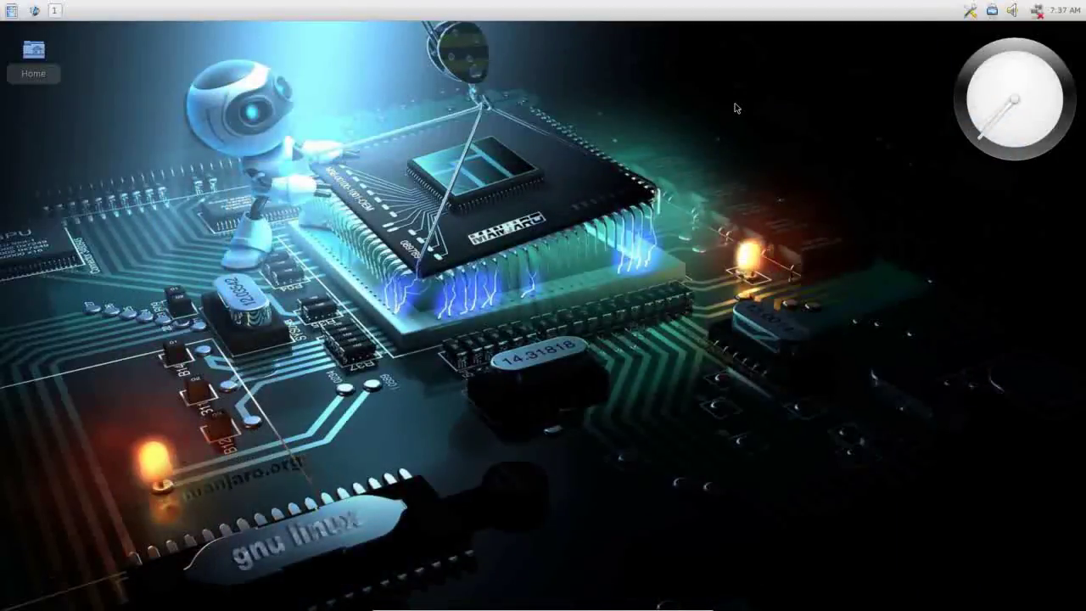